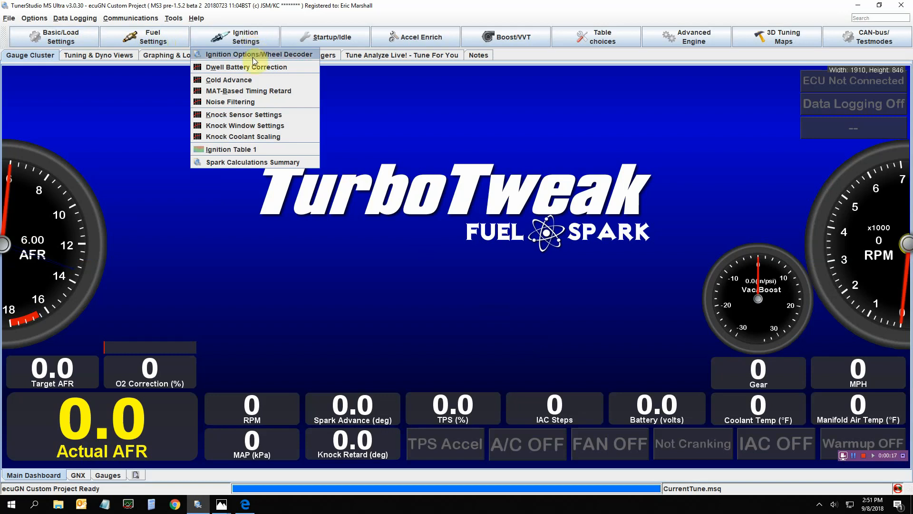
Open the Ignition Options / Wheel Decoder dialog and reposition it to review its settings
click(254, 56)
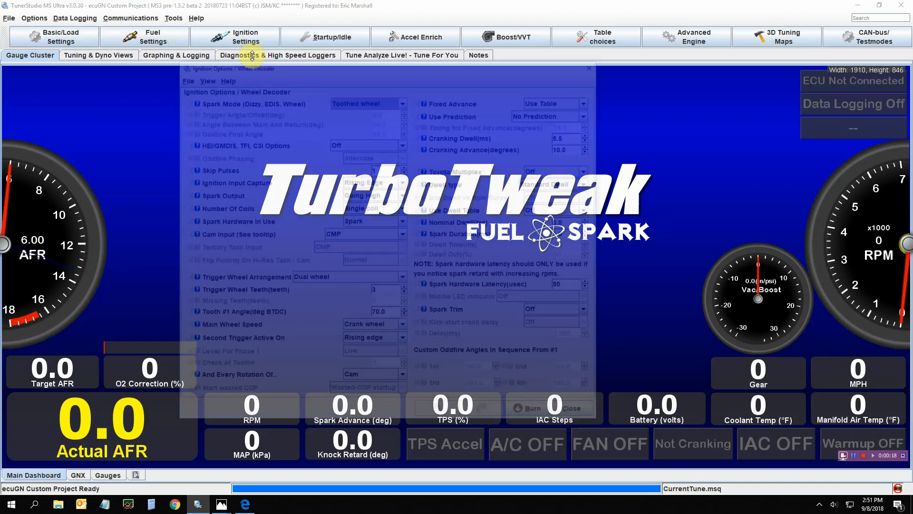
drag(272, 63, 281, 61)
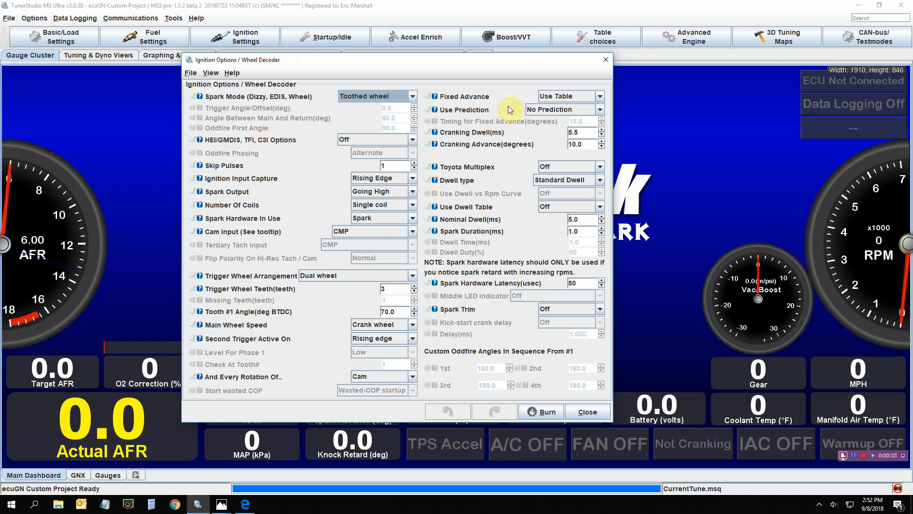
drag(499, 66, 502, 71)
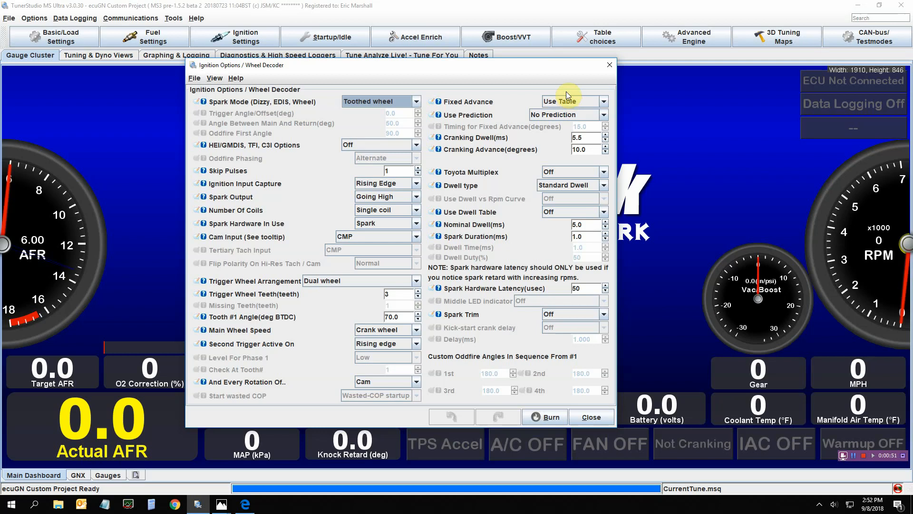
Open Ignition Table 1 (Spark Advance) to view it, then close it
click(225, 42)
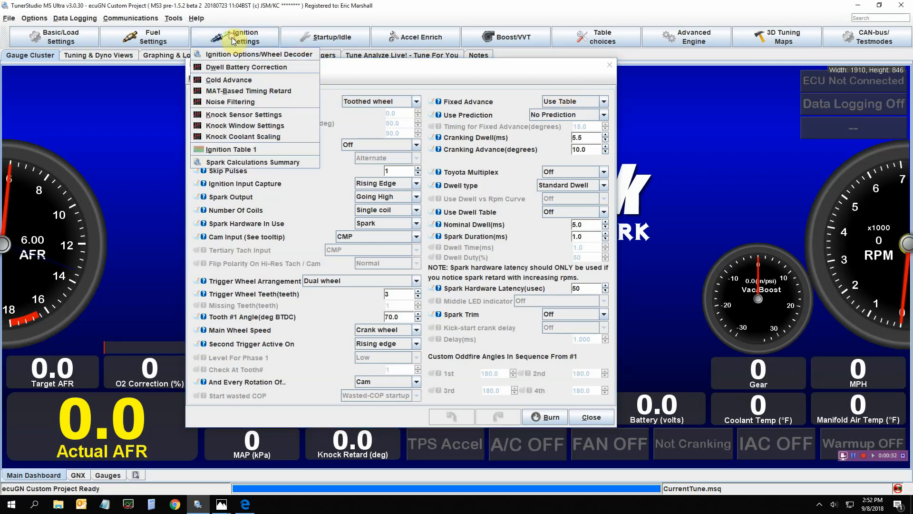
click(241, 150)
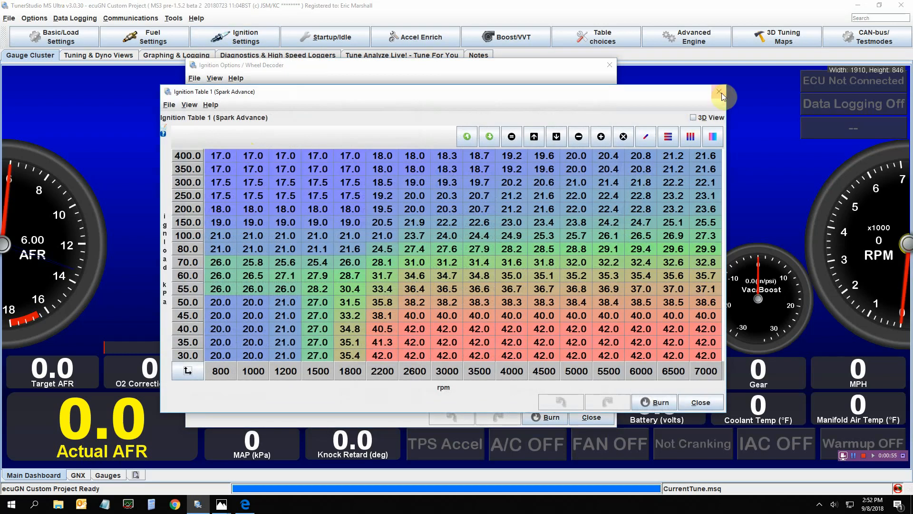
click(719, 92)
Set Fixed Advance to Fixed timing in the wheel decoder dialog and close it
click(603, 101)
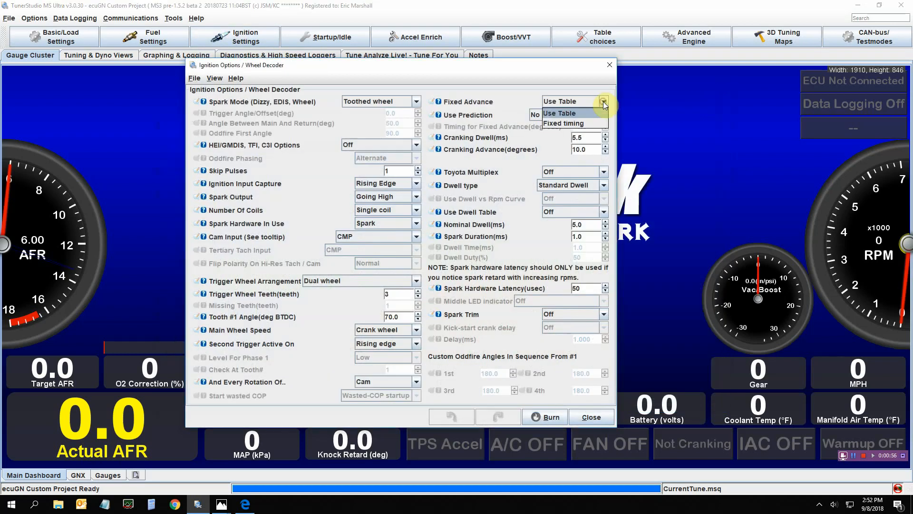
click(574, 123)
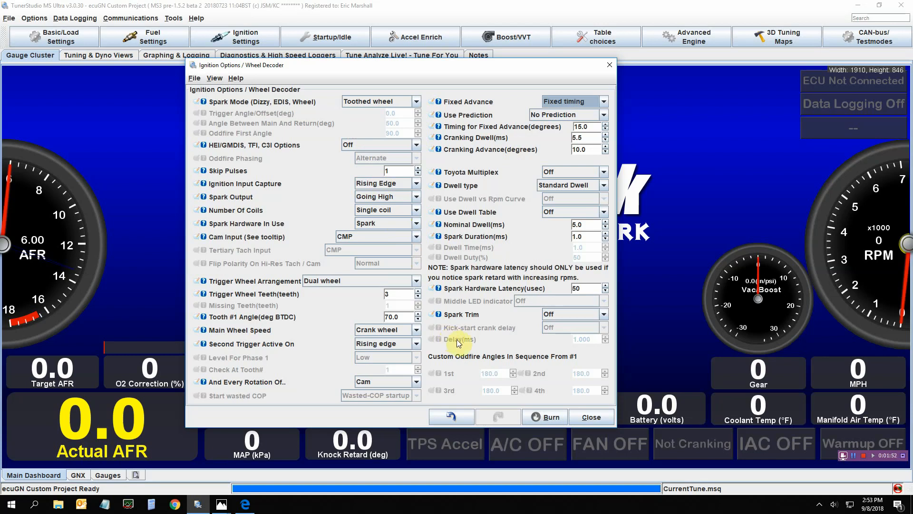
click(588, 417)
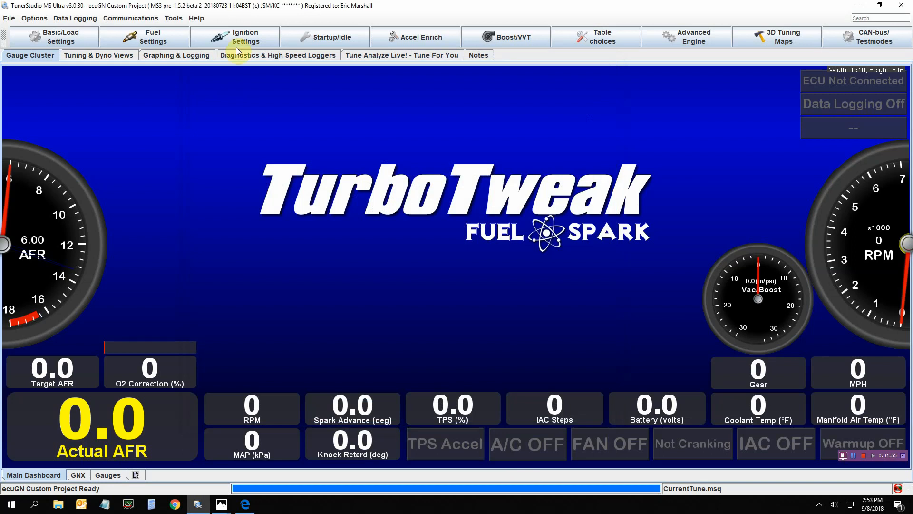
Open the Cold Advance curve to review it, then close it
click(233, 40)
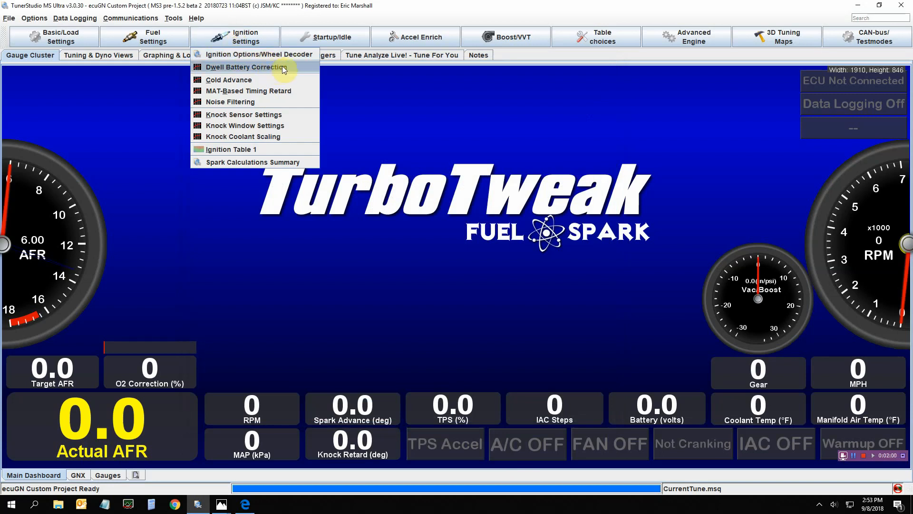
click(261, 79)
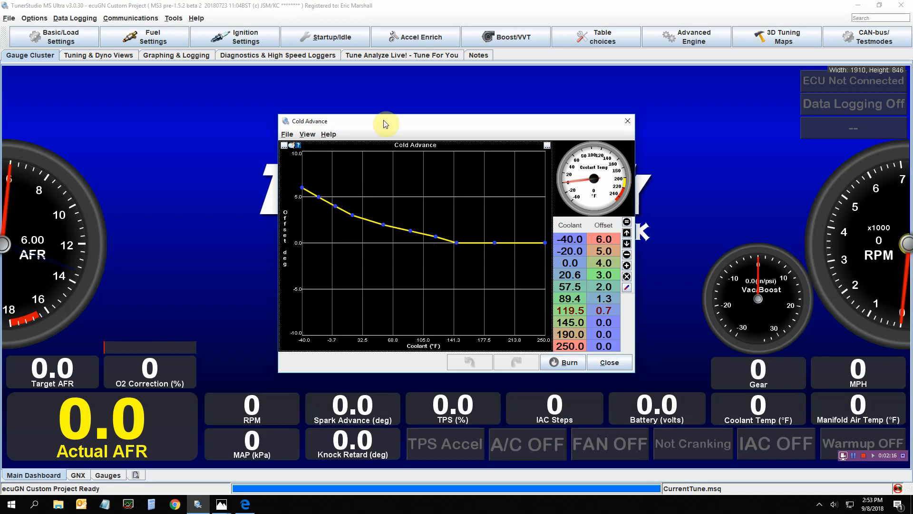
drag(386, 122, 372, 115)
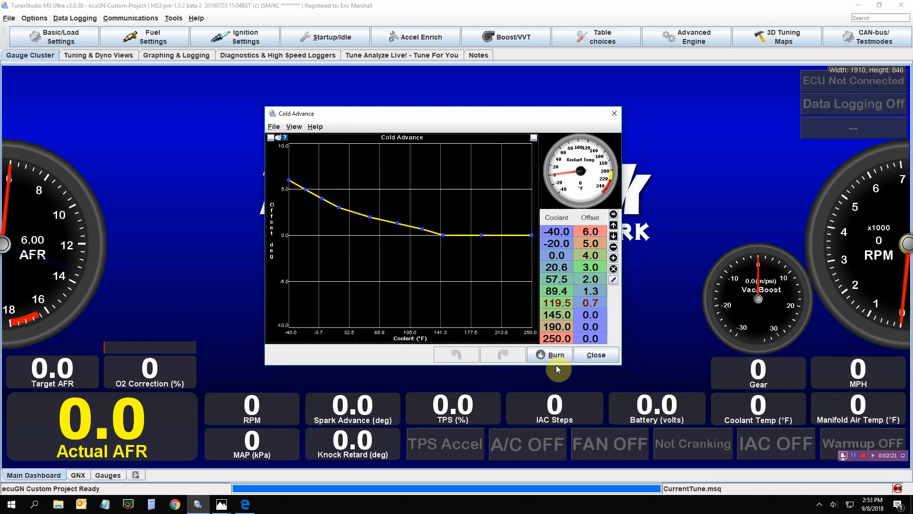
click(589, 358)
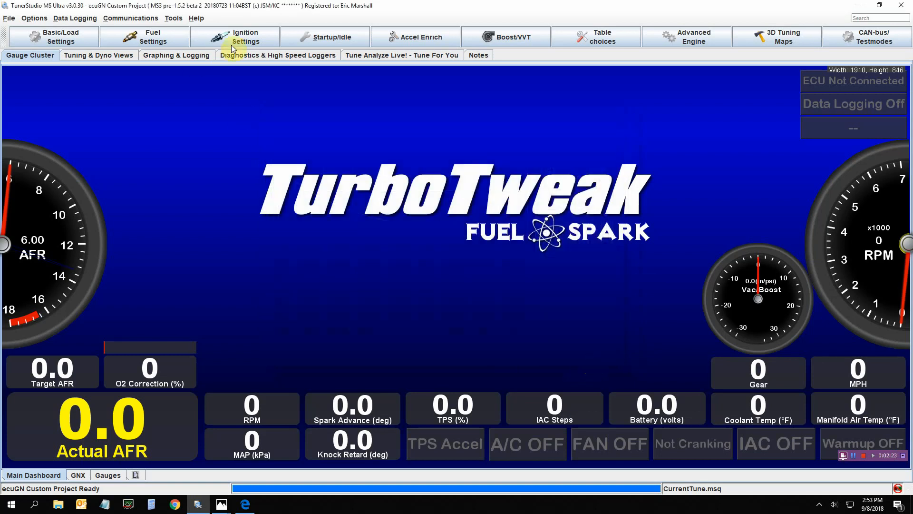
Open the MAT-Based Timing Retard curve to review it, then close it
click(231, 43)
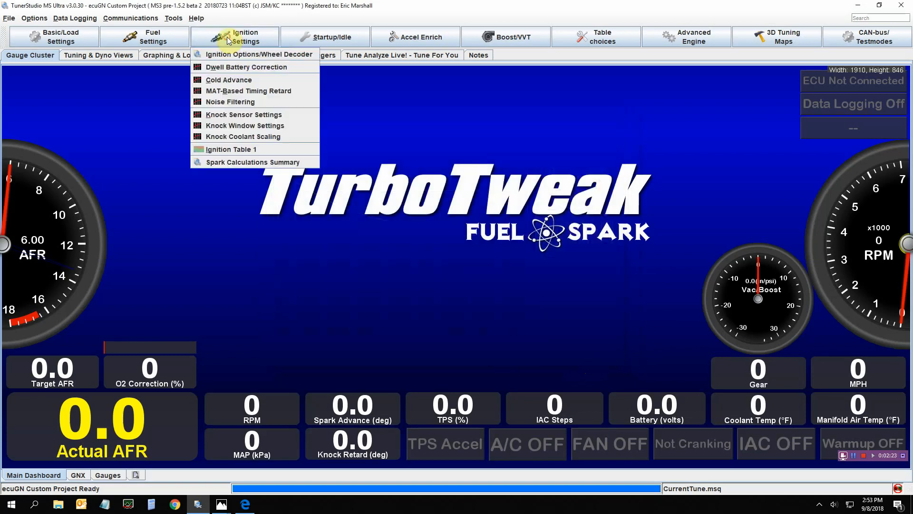
click(252, 91)
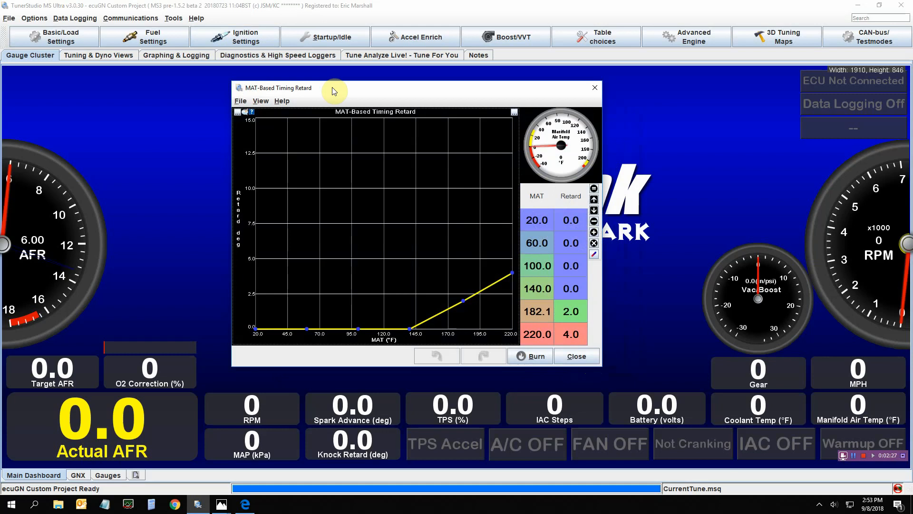
drag(333, 89, 339, 93)
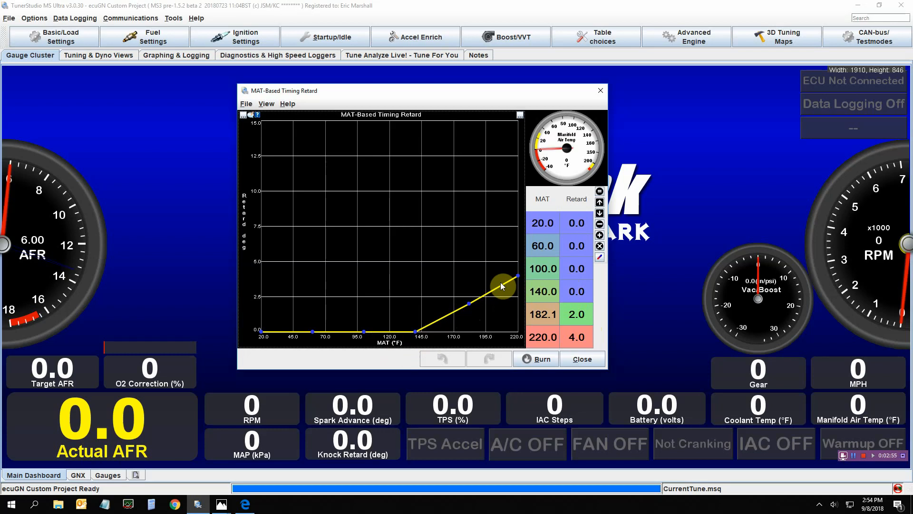
click(582, 359)
Open the Noise Filtering settings to review them, then close the dialog
click(237, 44)
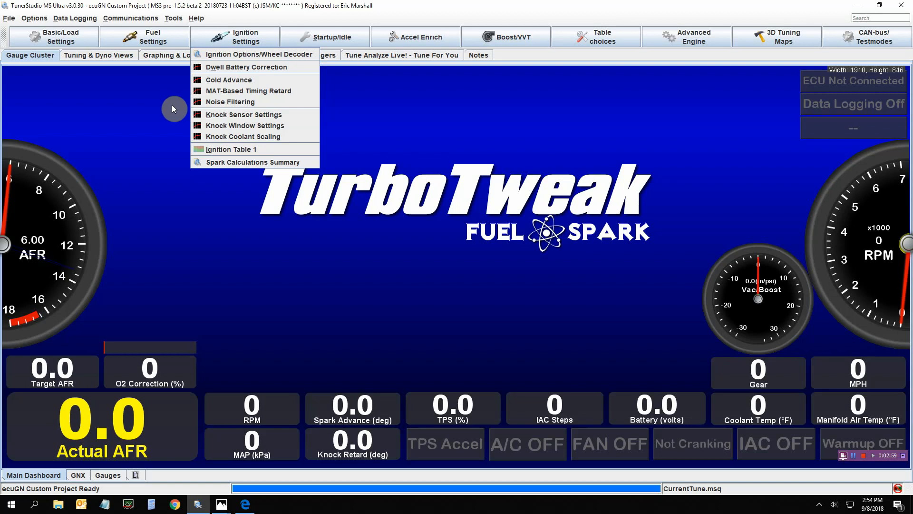
click(193, 103)
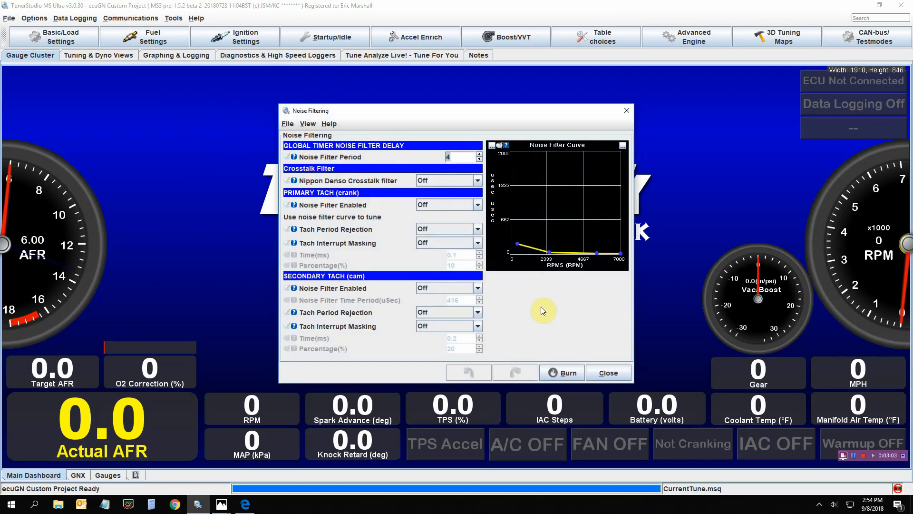
click(597, 371)
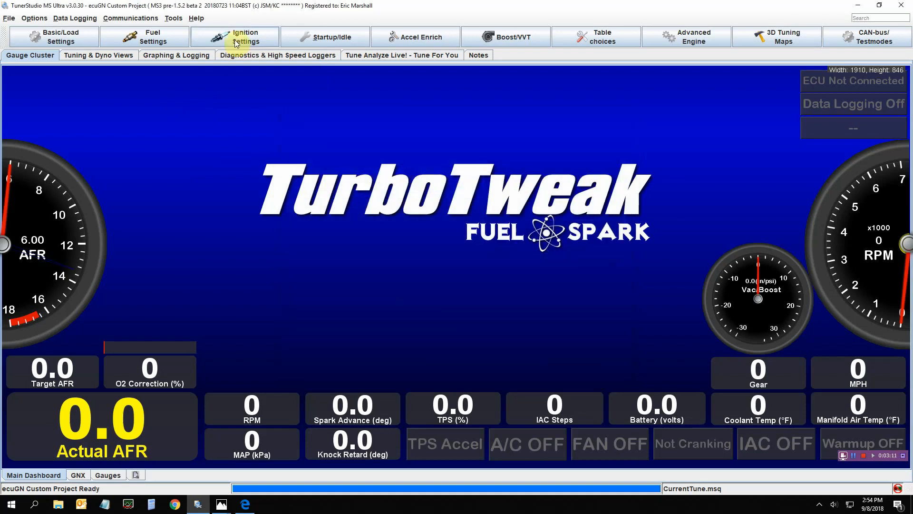
Open Knock Sensor Settings, enlarge its window, and review the Knock Control options
click(233, 36)
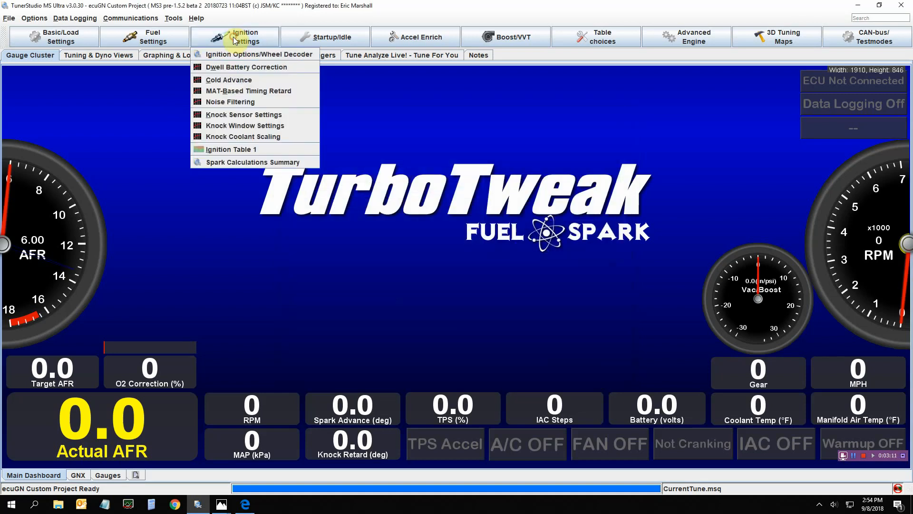
click(205, 115)
drag(555, 20, 407, 22)
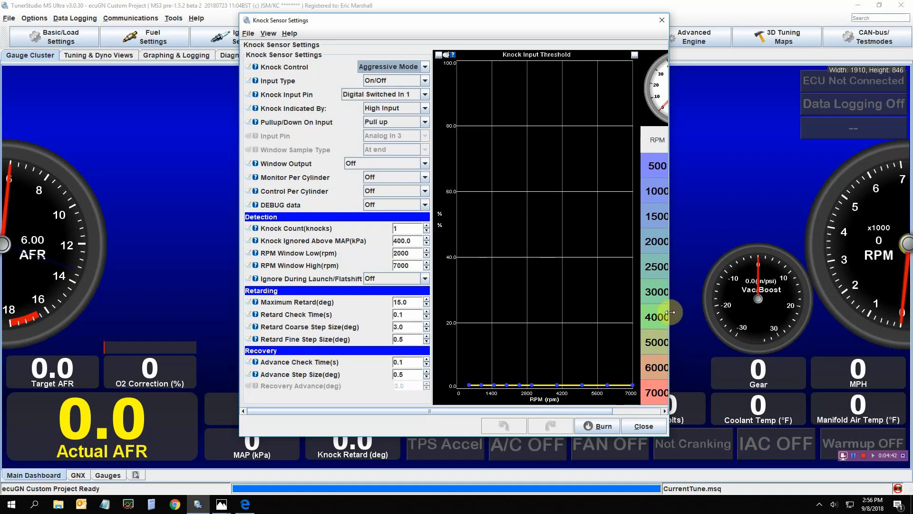
drag(674, 312, 803, 312)
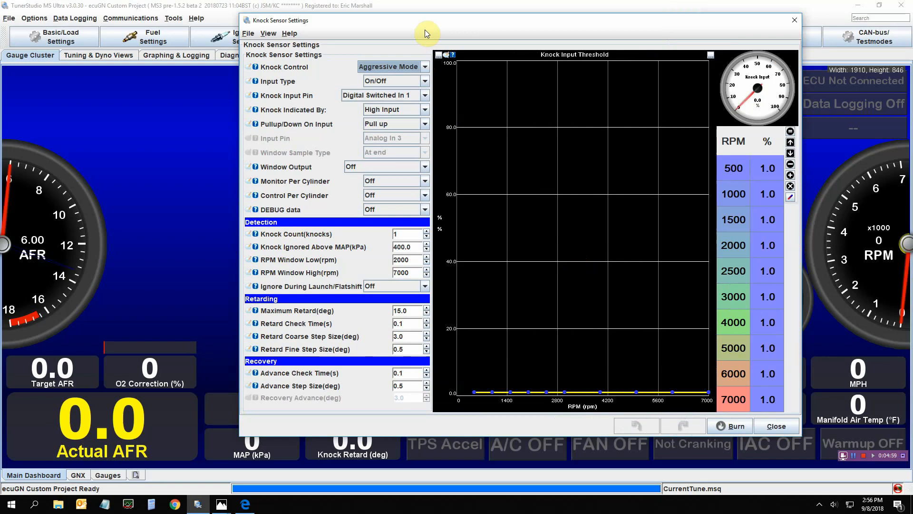
drag(423, 22, 395, 19)
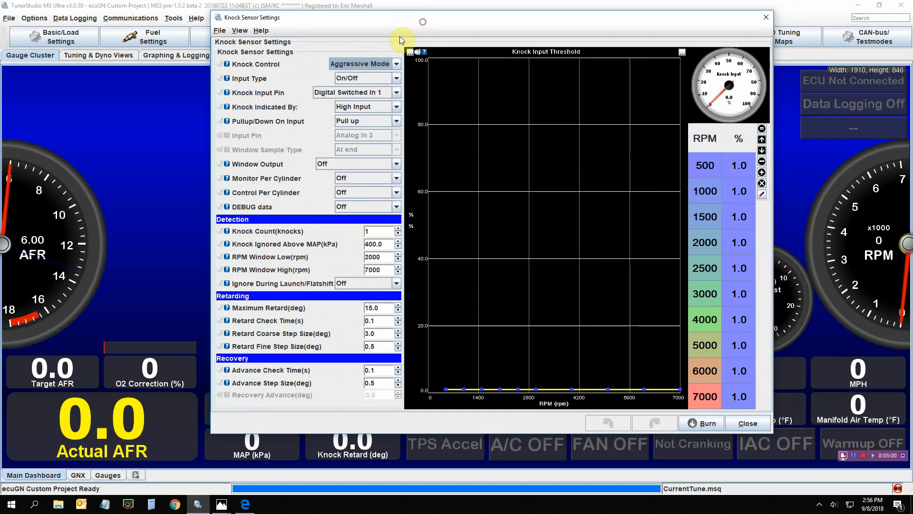
click(395, 64)
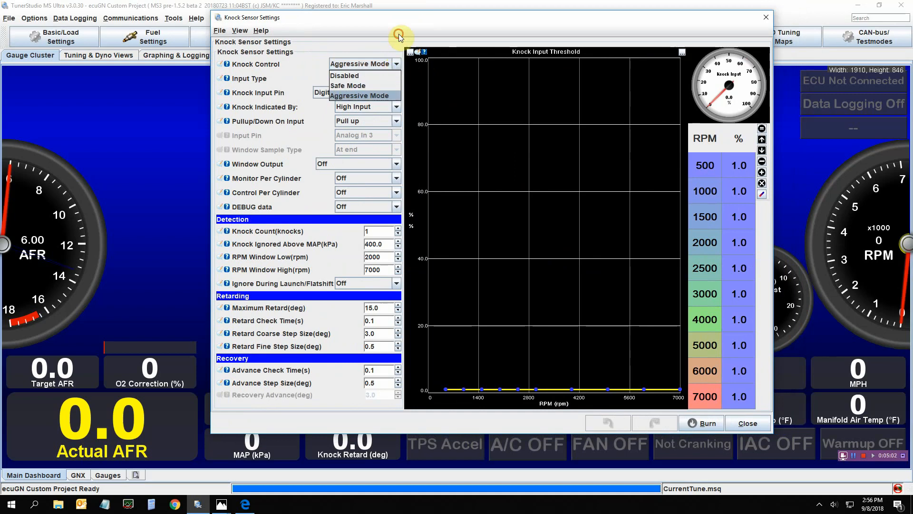
click(396, 64)
Switch the knock Input Type to Internal and back to On/Off, then close the dialog
click(397, 78)
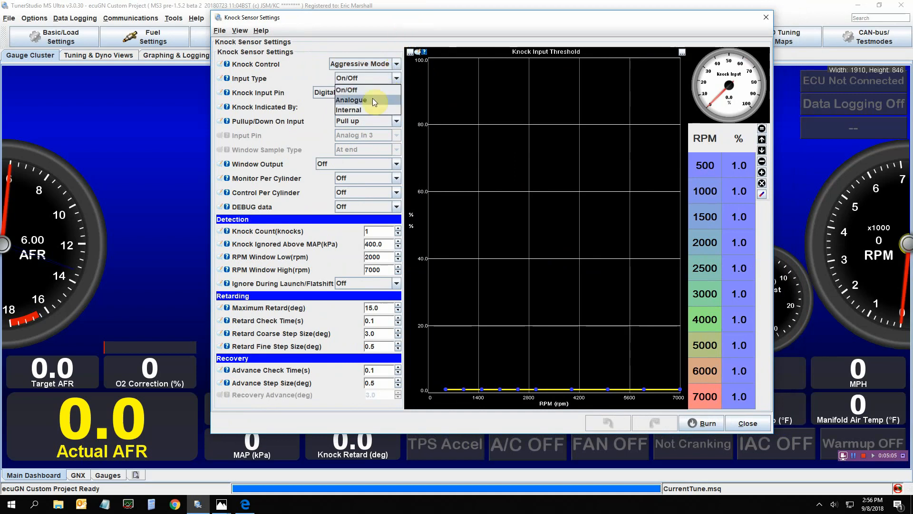
click(366, 110)
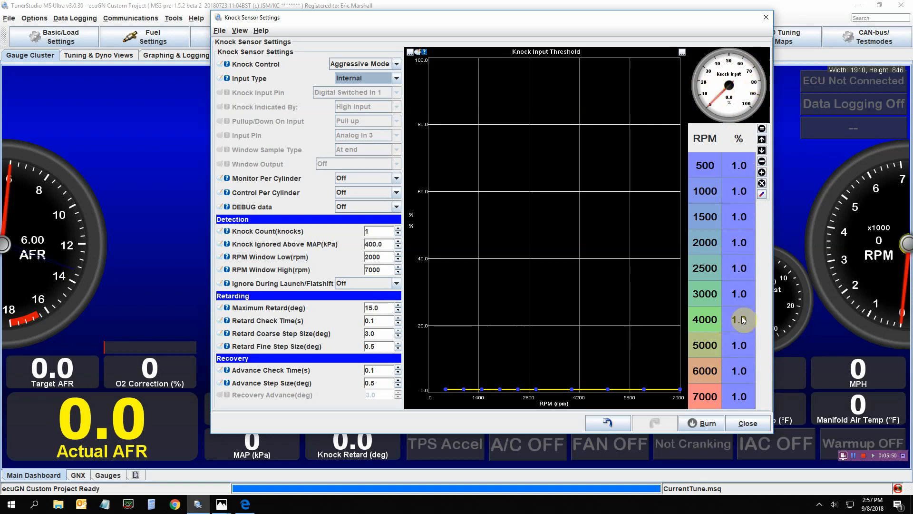
click(395, 78)
click(380, 89)
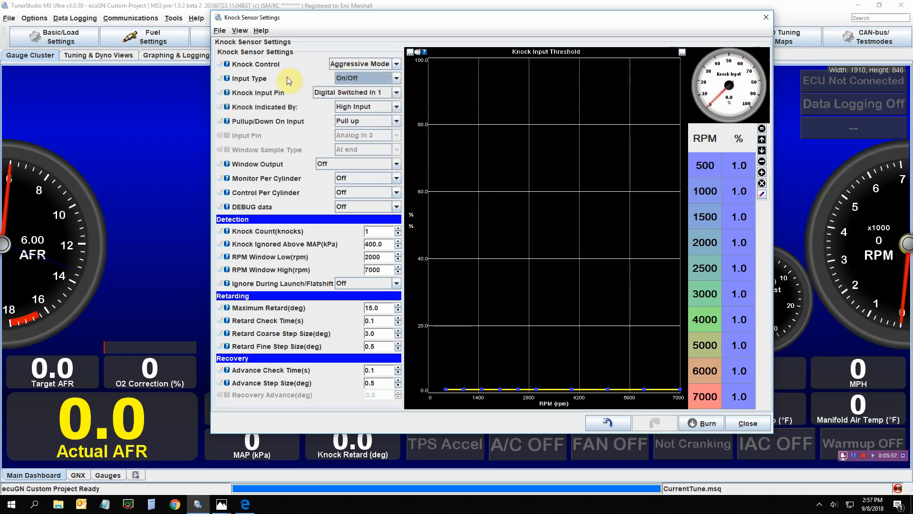
click(741, 424)
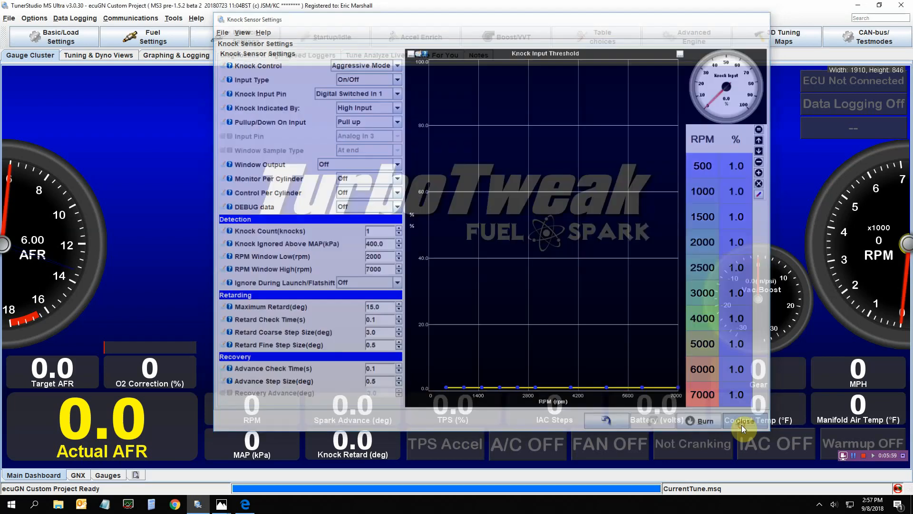
Open Knock Window Settings to review the start and duration curves, then close it
click(252, 41)
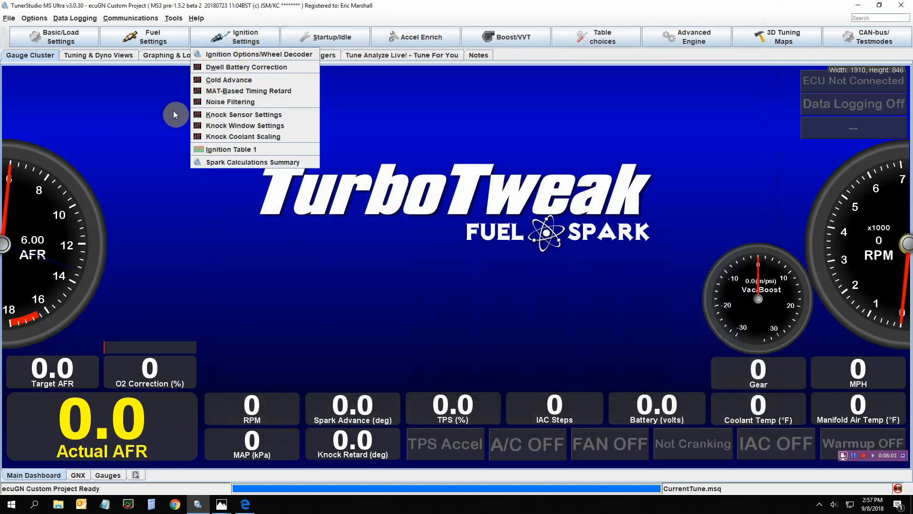
click(234, 127)
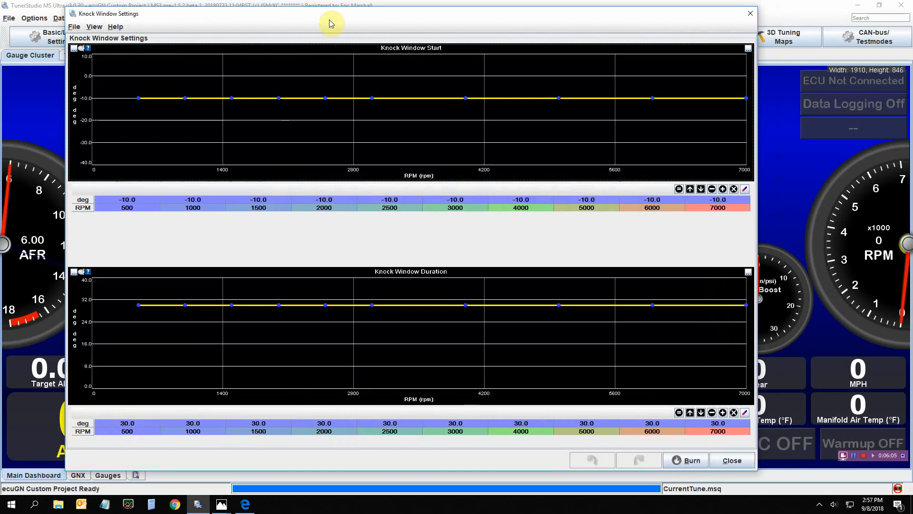
drag(332, 20, 387, 13)
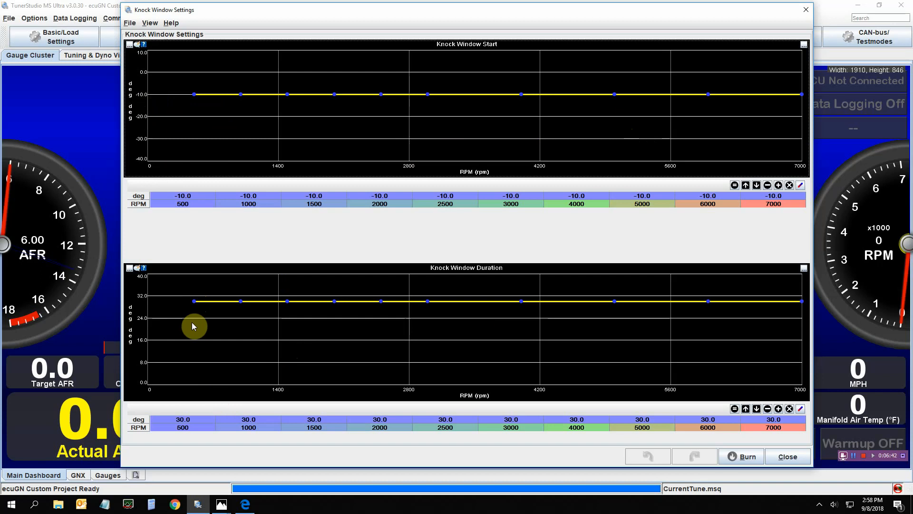
click(803, 461)
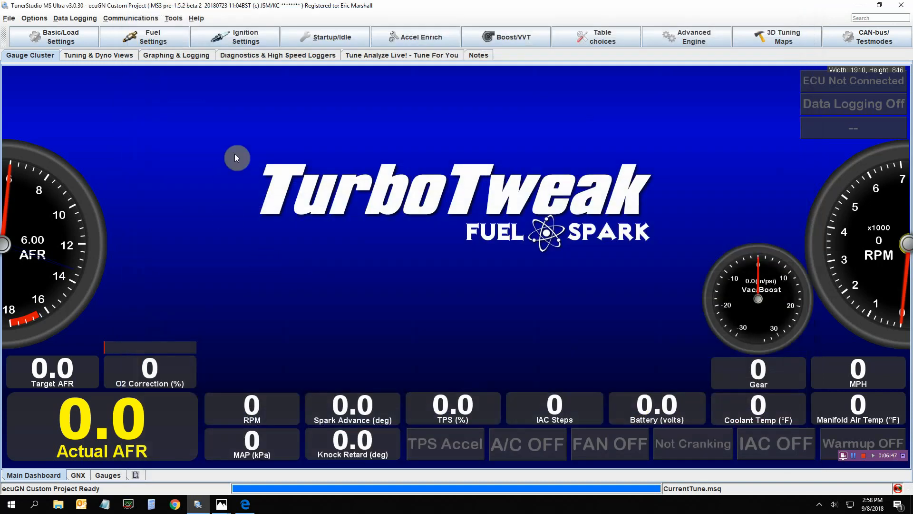
Open Knock Coolant Scaling to review the curve, then close it
click(209, 38)
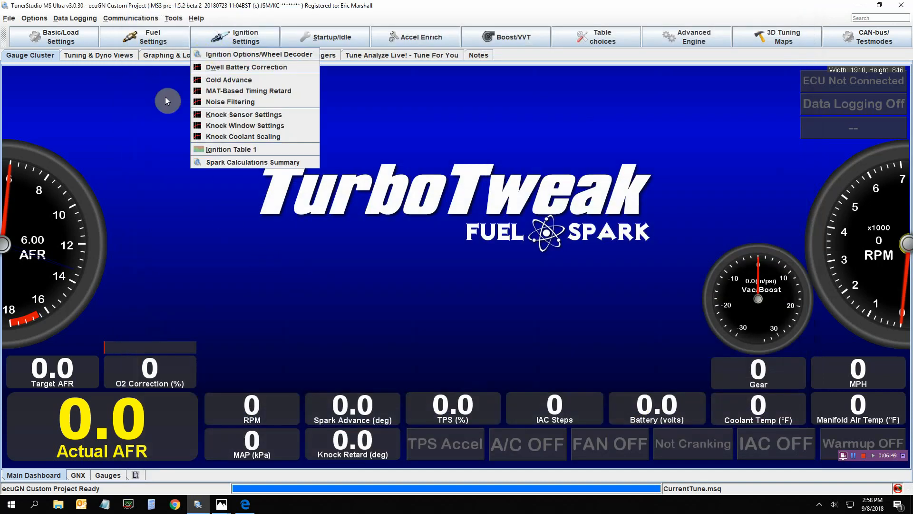
click(201, 137)
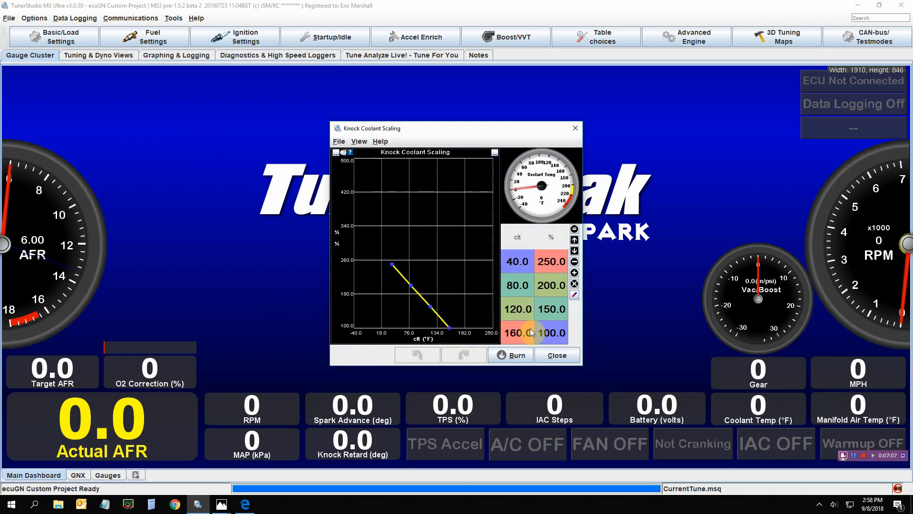
click(555, 355)
Reopen Ignition Table 1 (Spark Advance) and reposition its window
click(207, 39)
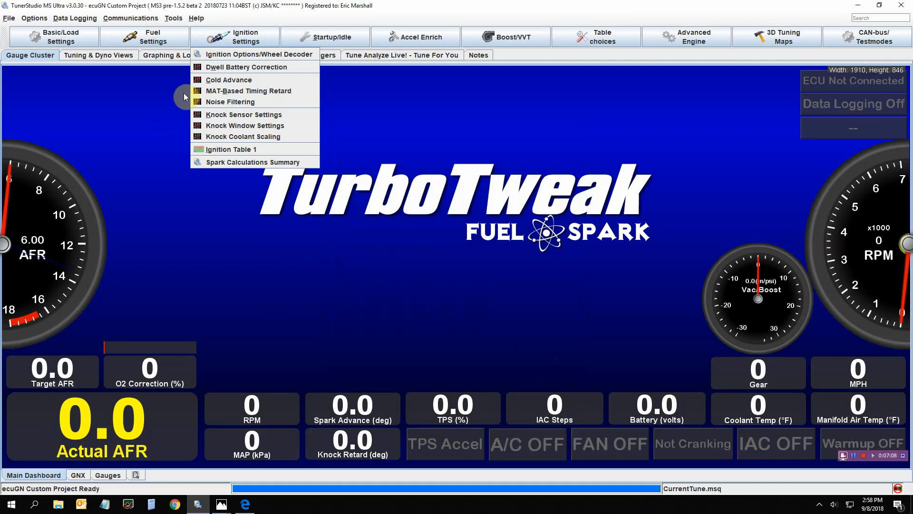
click(206, 148)
drag(329, 93, 318, 72)
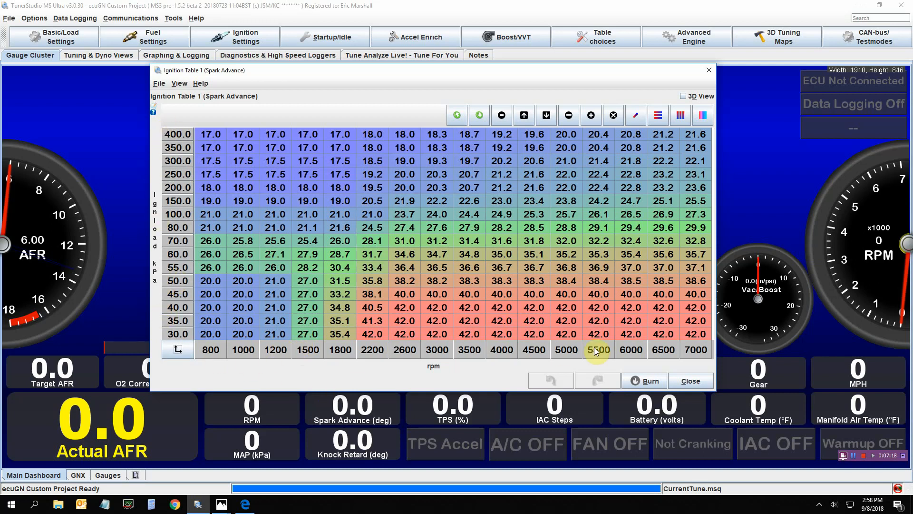
Inspect the spark table's load and rpm axis bins in the Re-Bin Table view, then close it and Ignition Table 1
double_click(178, 267)
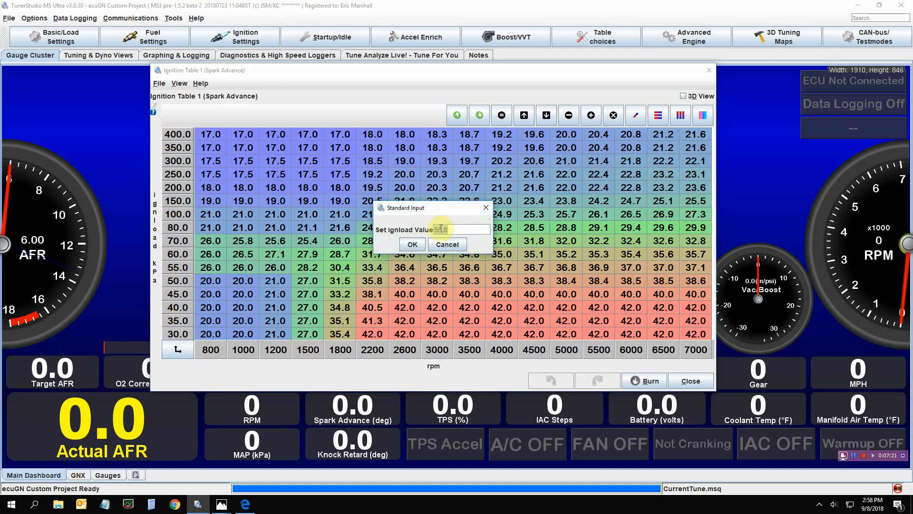
click(438, 247)
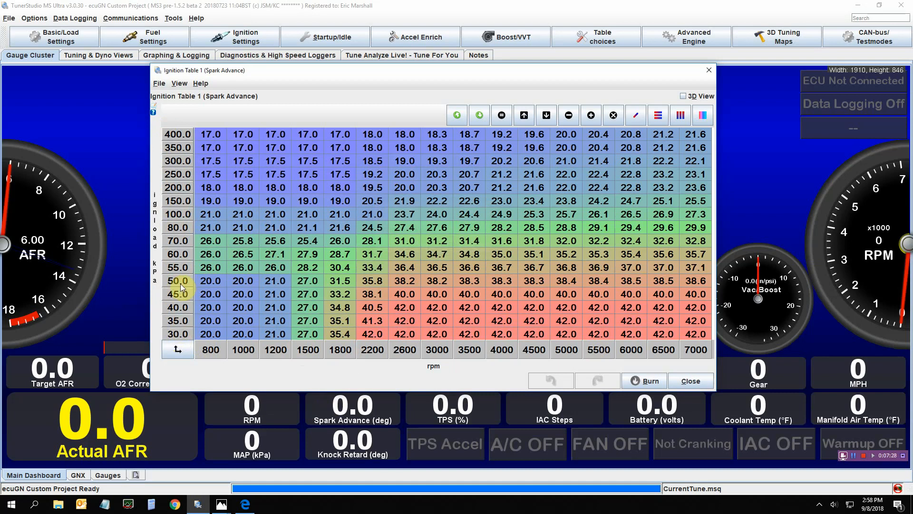
click(179, 350)
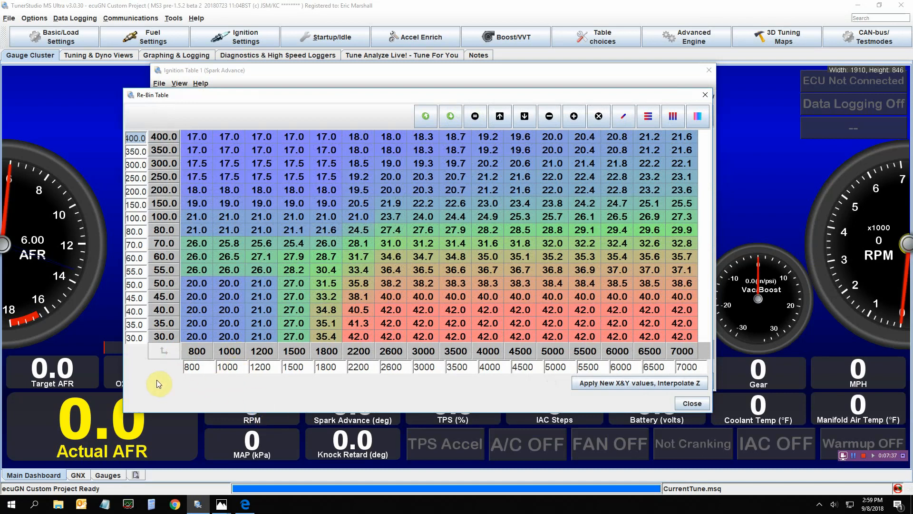
click(143, 285)
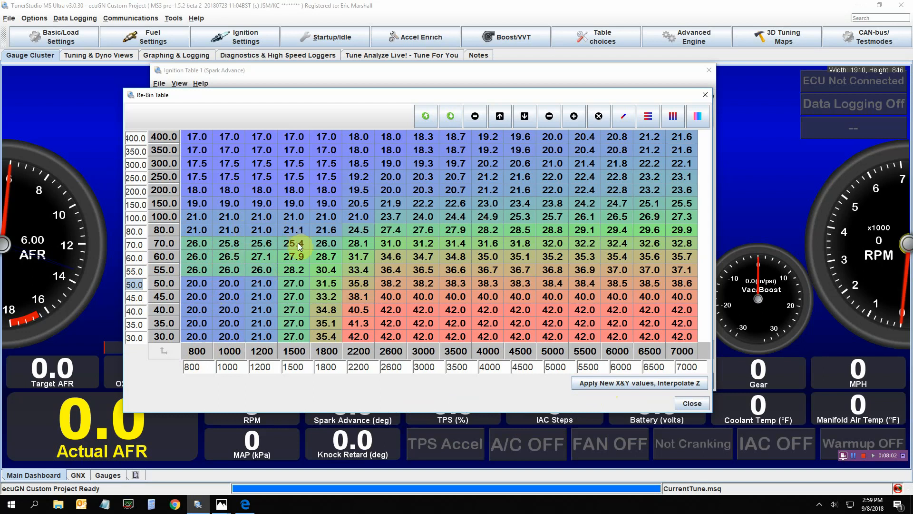
click(684, 404)
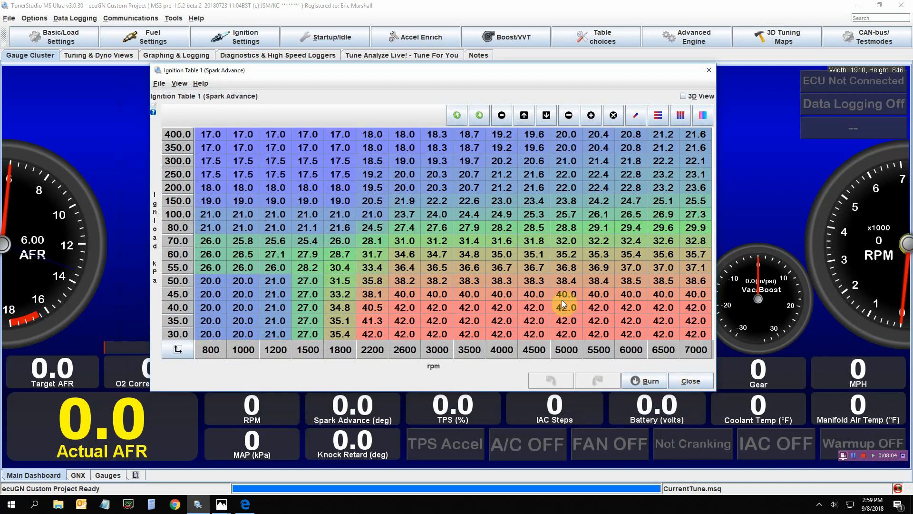
click(690, 380)
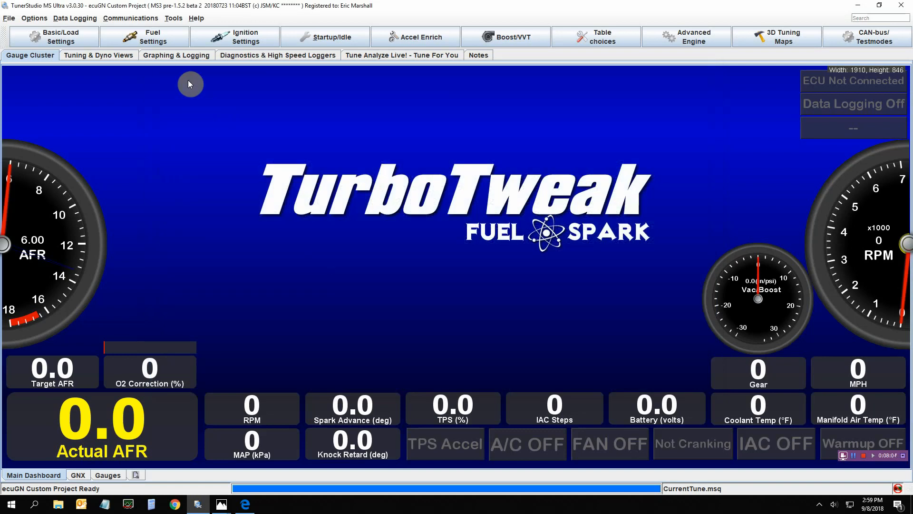
Open the Spark Calculations Summary gauges and move the window aside
click(171, 38)
mouse_move(222, 36)
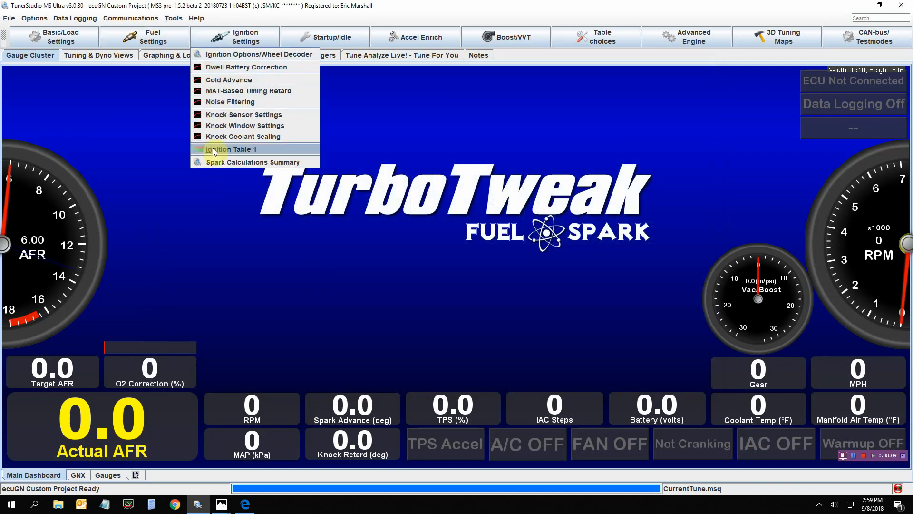
click(212, 163)
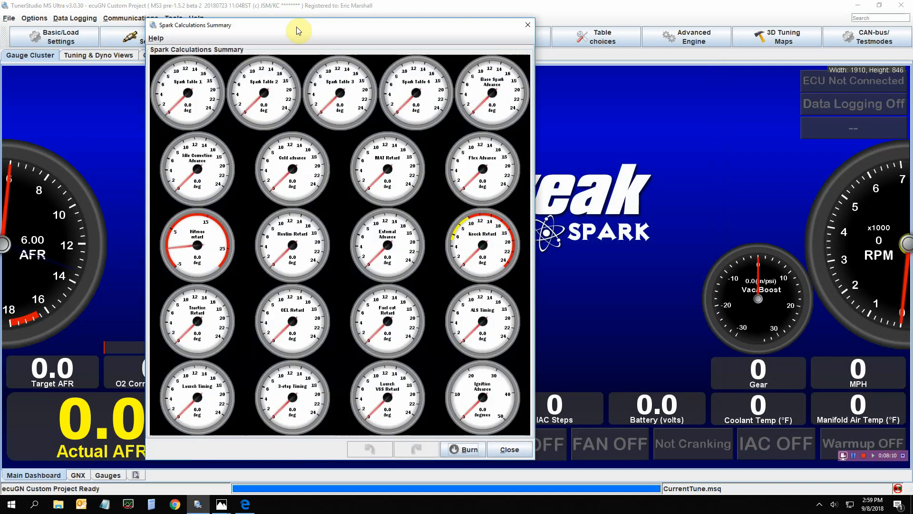
drag(300, 27, 564, 20)
Open the Fuel Calculations Summary beside it for comparison, then close both summary windows
click(126, 37)
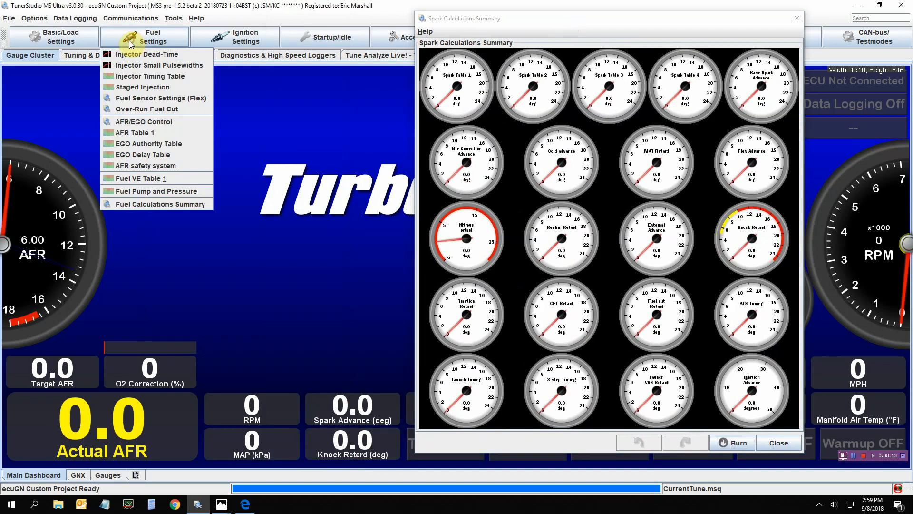
click(121, 205)
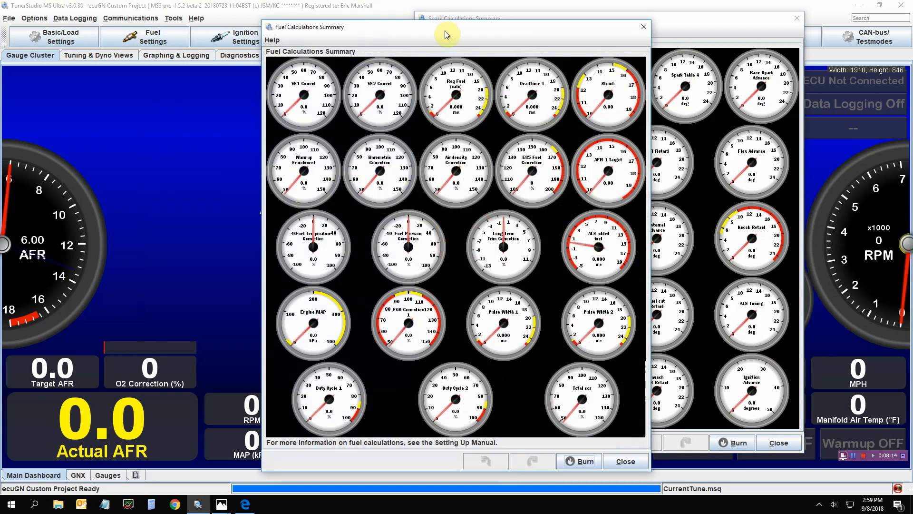
drag(444, 26, 198, 12)
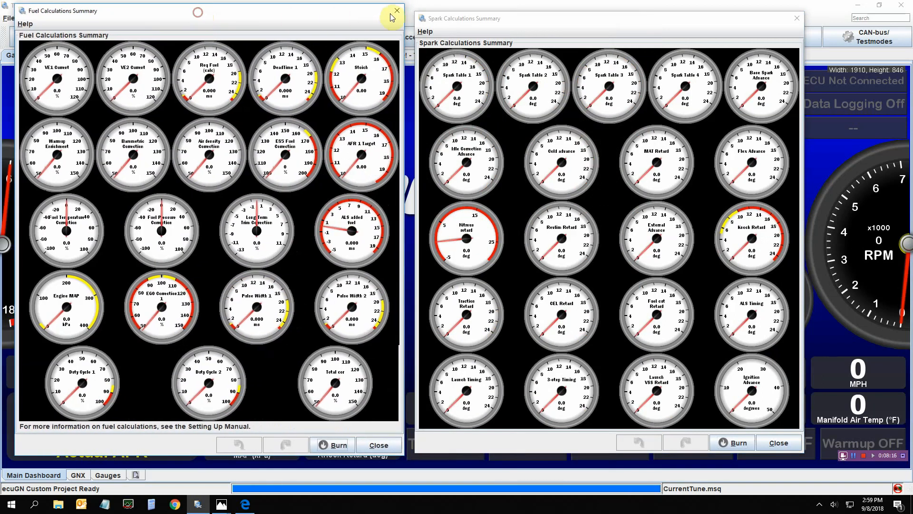
click(398, 11)
drag(514, 24, 346, 24)
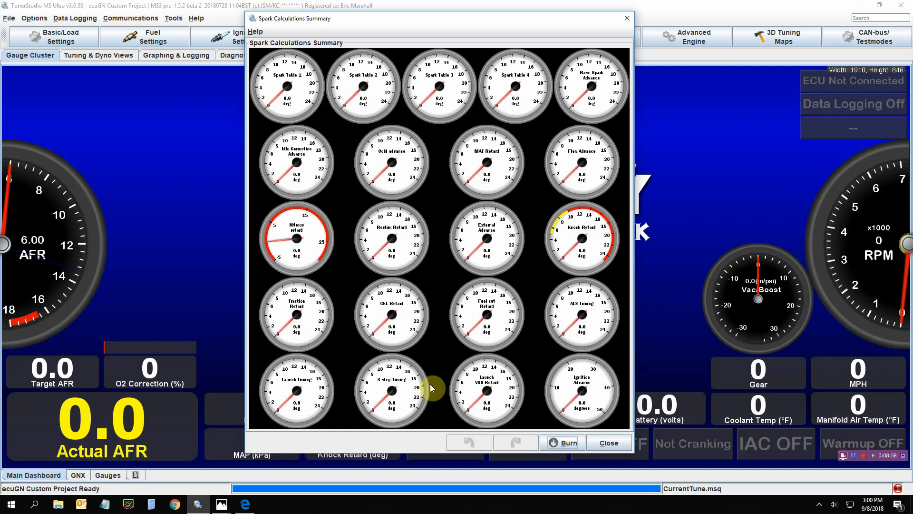
click(609, 442)
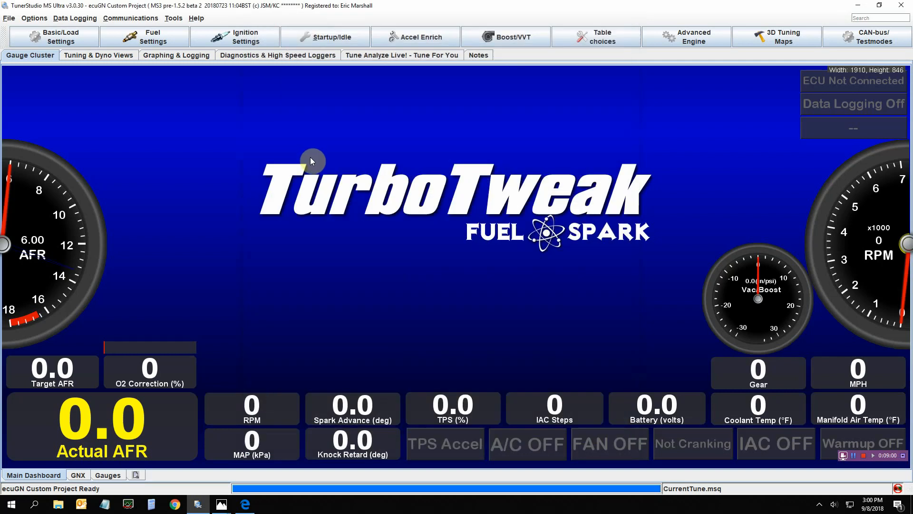
Open Cranking/Startup Settings to review cranking RPM and flood clear values, then close it
click(307, 36)
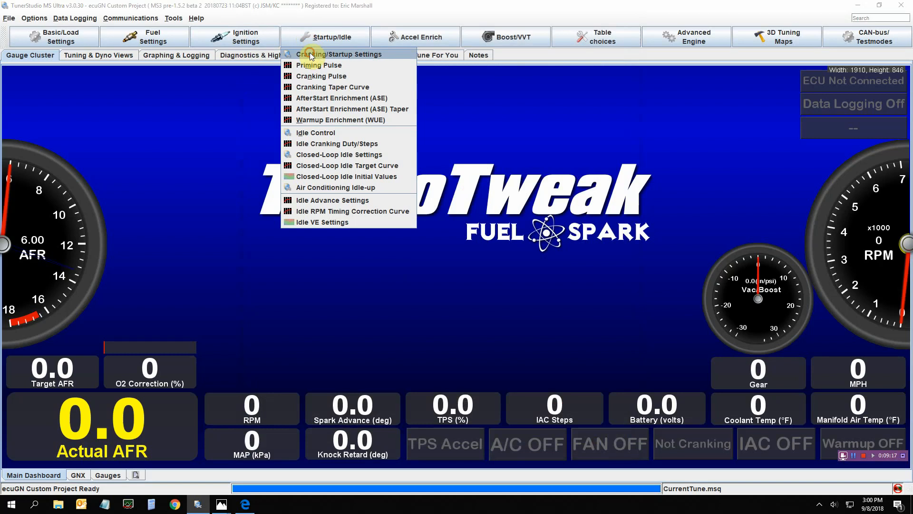
click(309, 52)
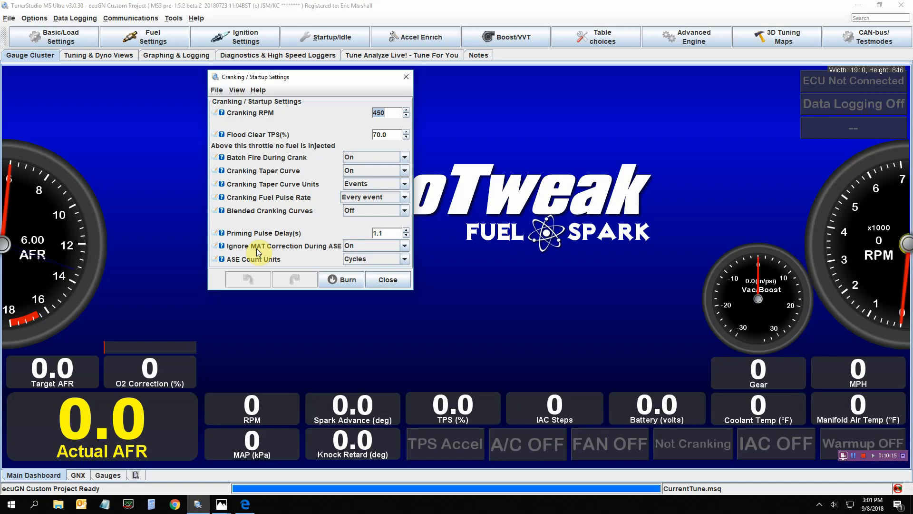
click(377, 281)
Open the Priming Pulse curve to review it, then close it
click(304, 38)
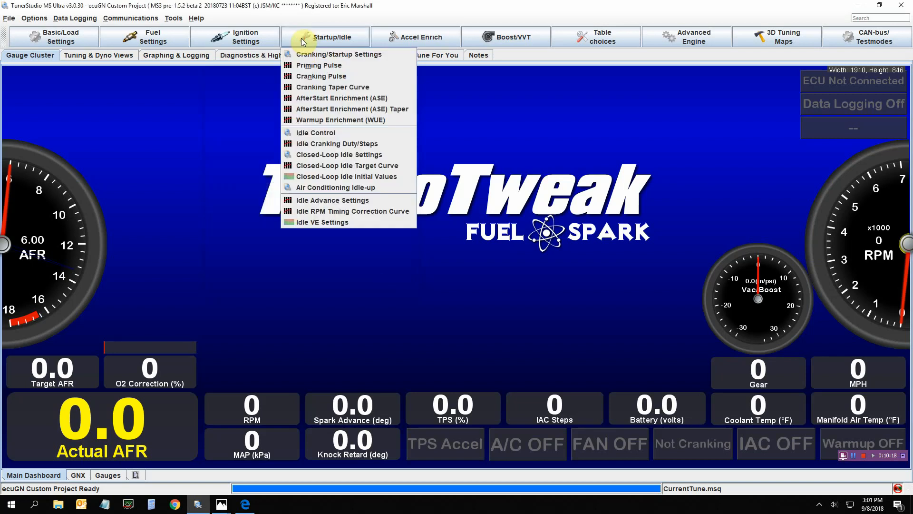
click(332, 67)
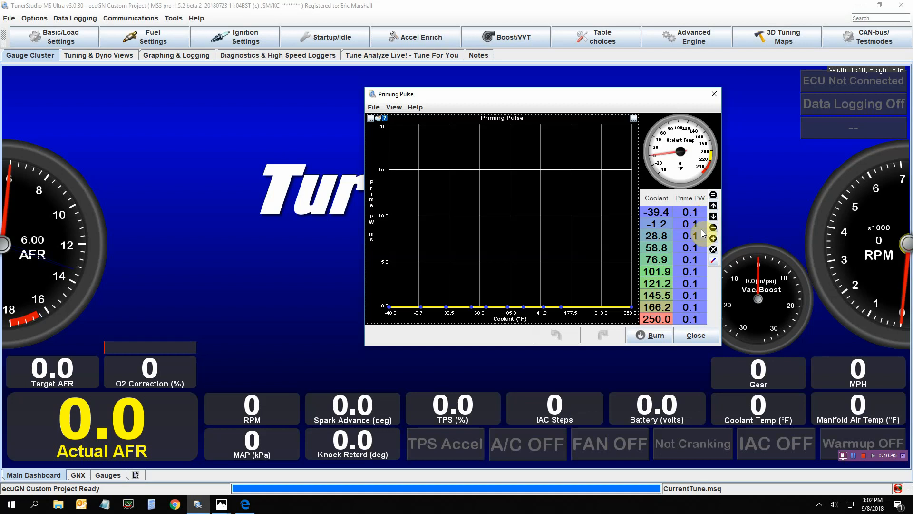
click(700, 336)
Open the Cranking Pulse % curve and reposition its window
click(314, 37)
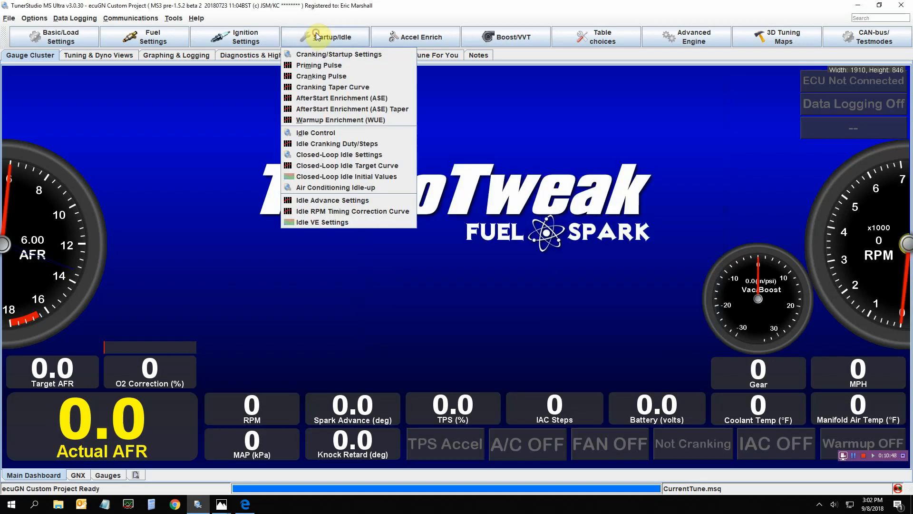
click(334, 77)
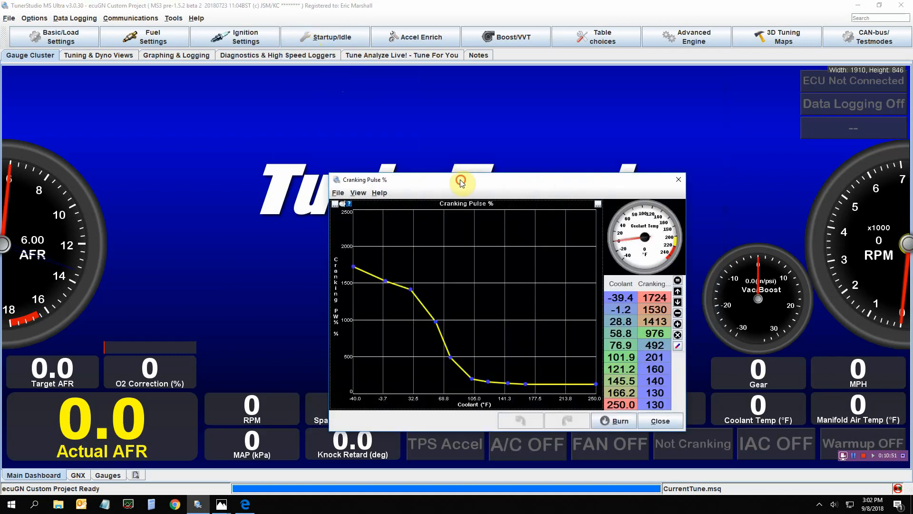
drag(461, 179, 421, 78)
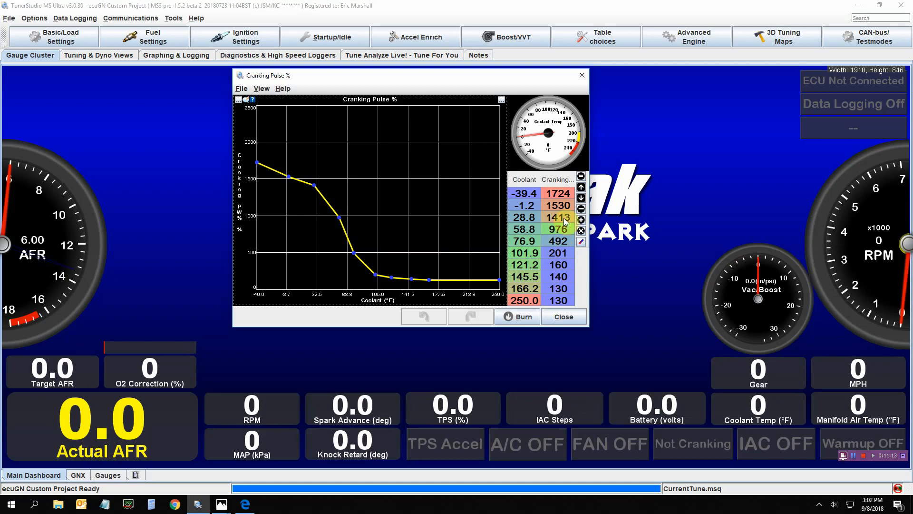
drag(496, 75, 581, 82)
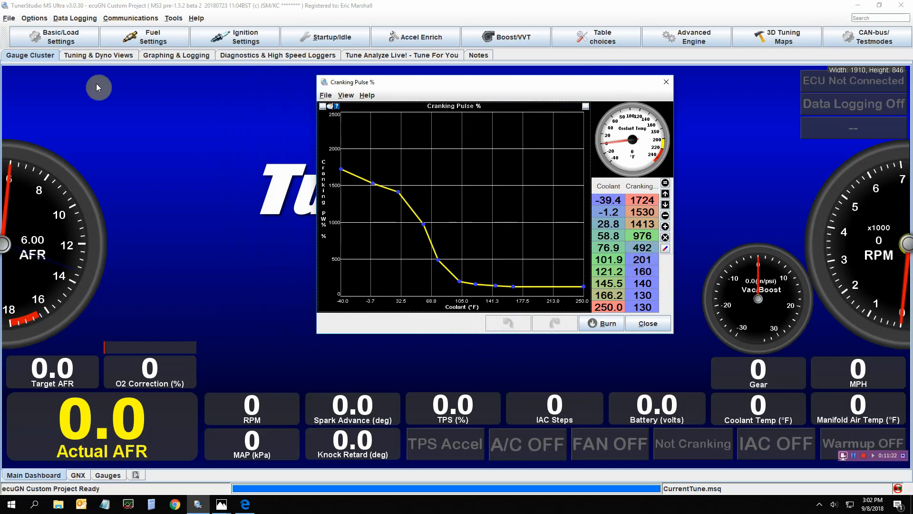
Open Engine and Sequential Settings to check the injector setup, then close it and the Cranking Pulse curve
click(44, 41)
click(43, 52)
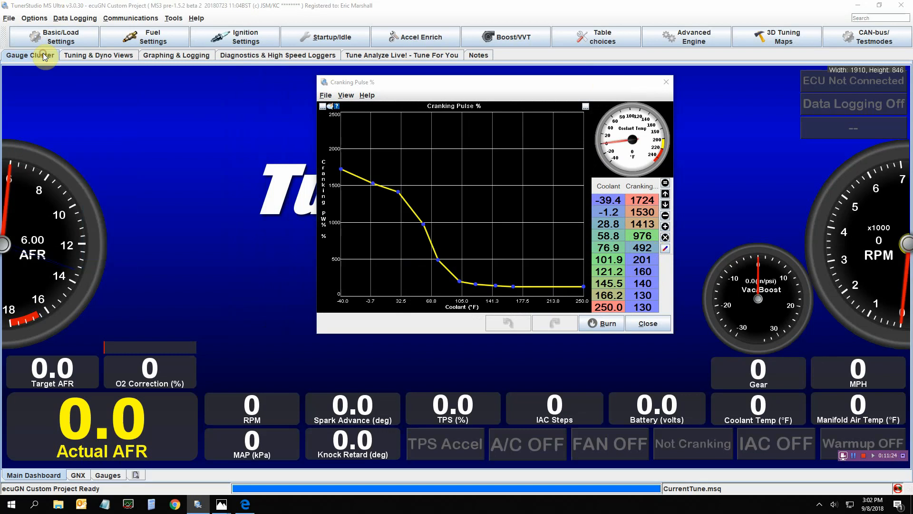
drag(180, 109, 121, 88)
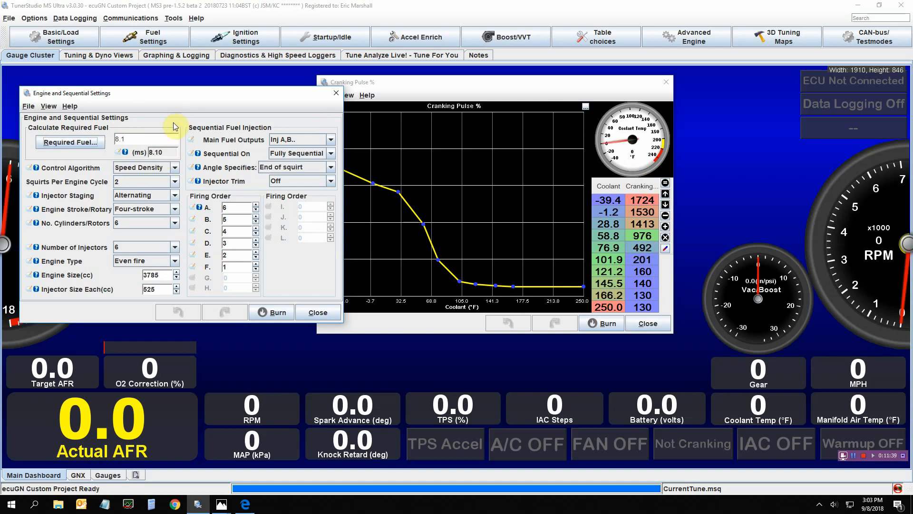
click(318, 312)
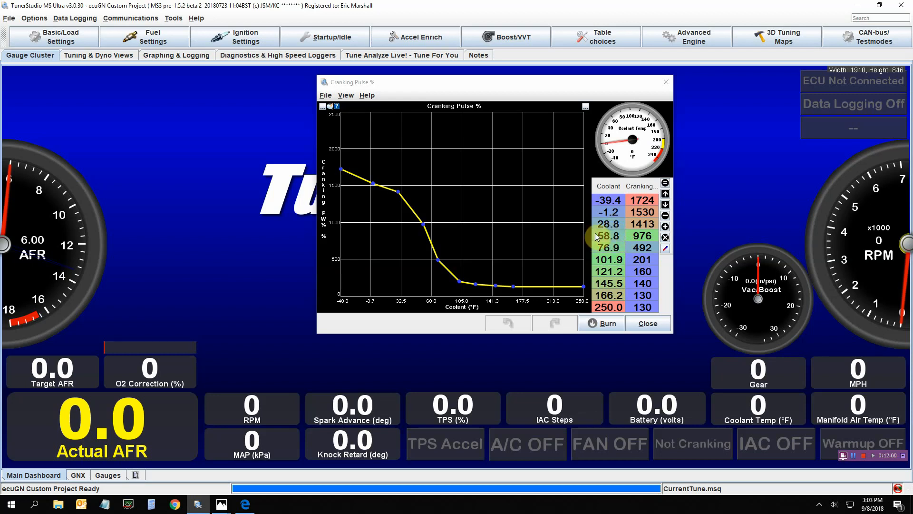
click(647, 323)
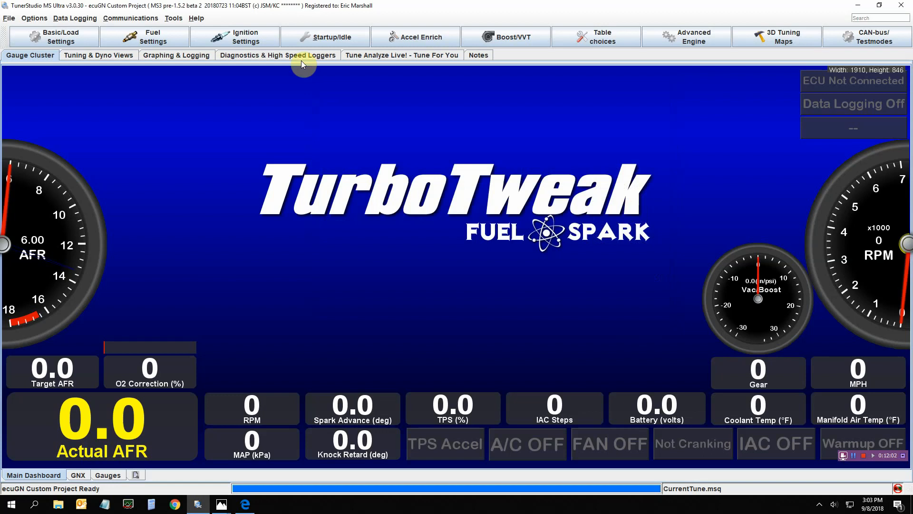
Open the Cranking Taper Curve to review the fuel percentage over events, then close it
click(302, 38)
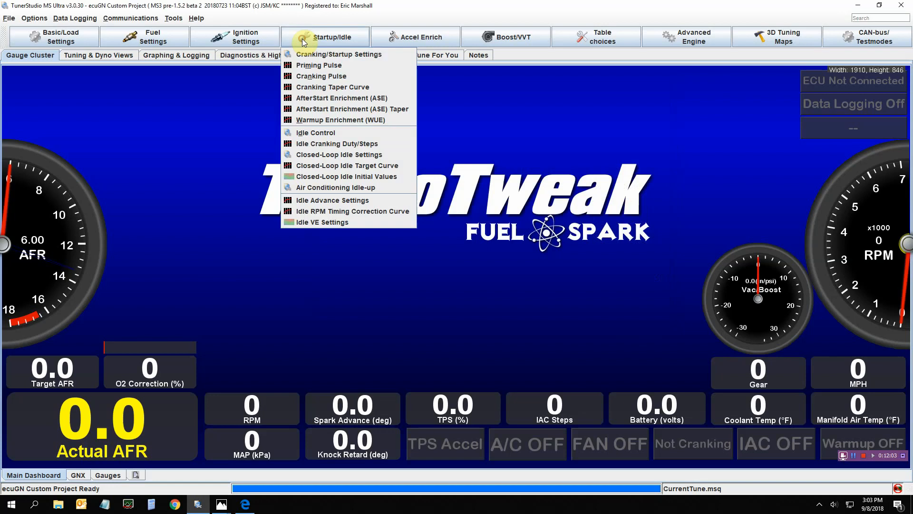
click(291, 87)
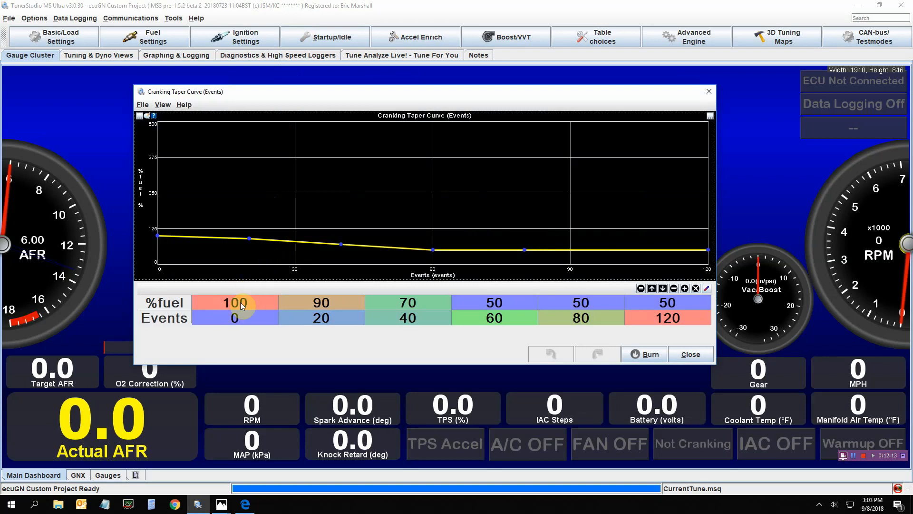
click(333, 37)
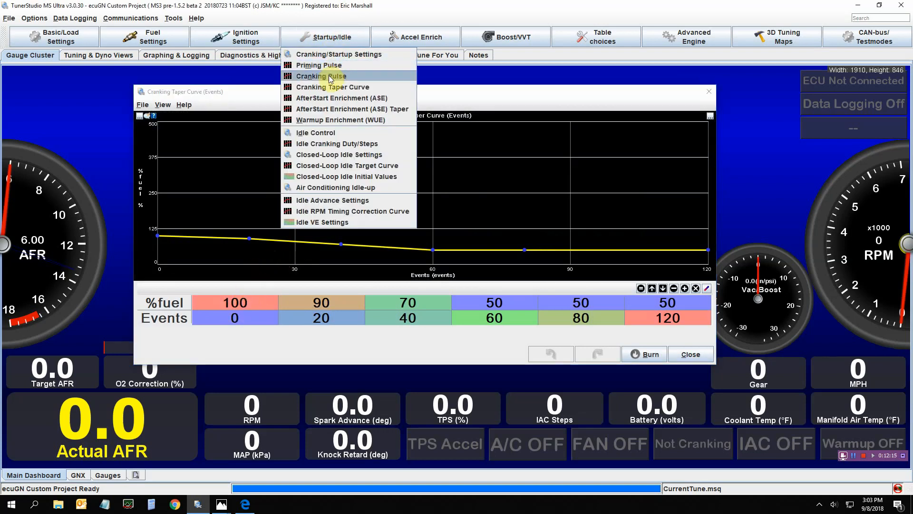
click(330, 3)
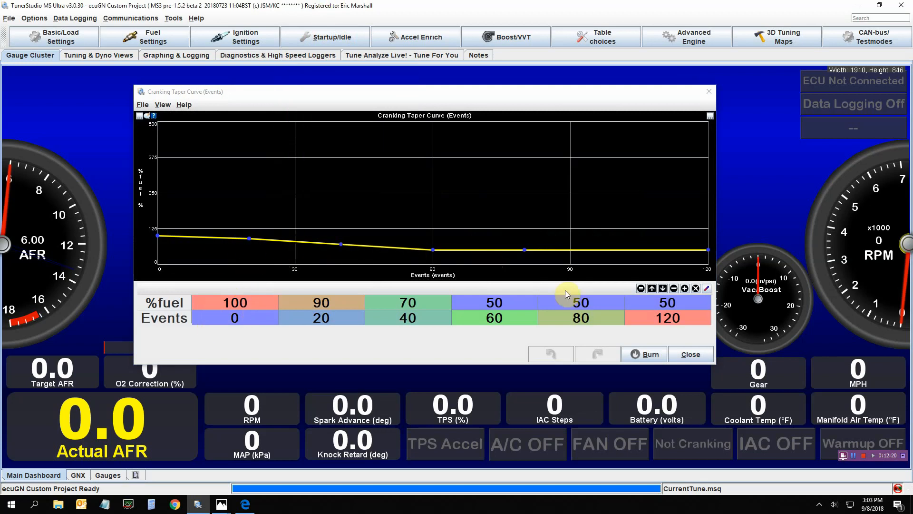
click(693, 357)
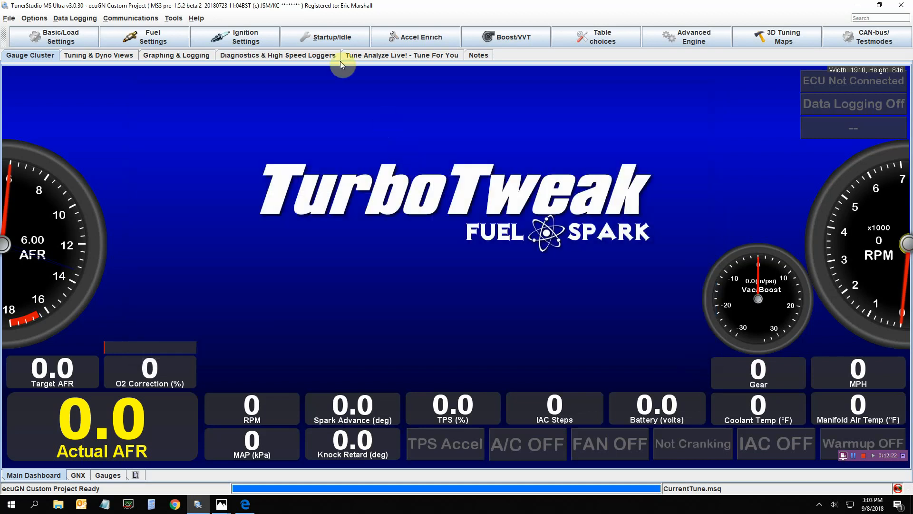
Open the AfterStart Enrichment (ASE) curve and move its window aside
click(333, 37)
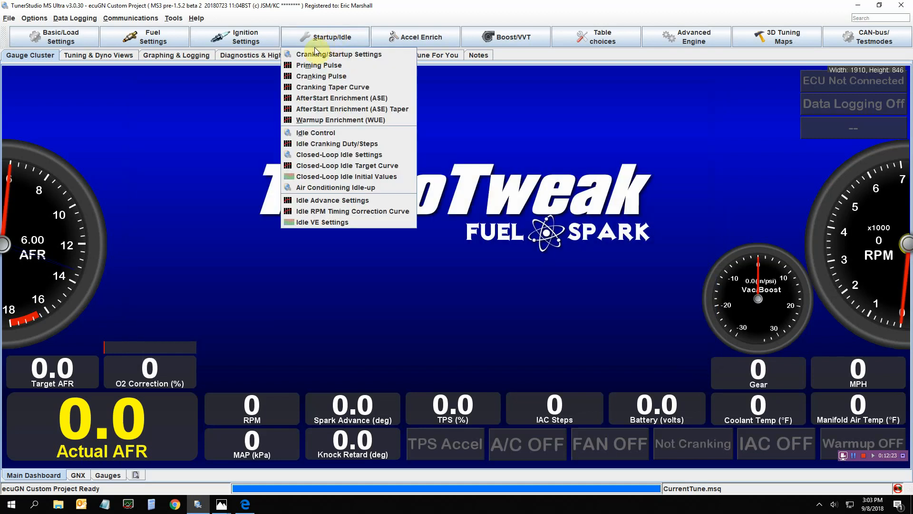
click(292, 103)
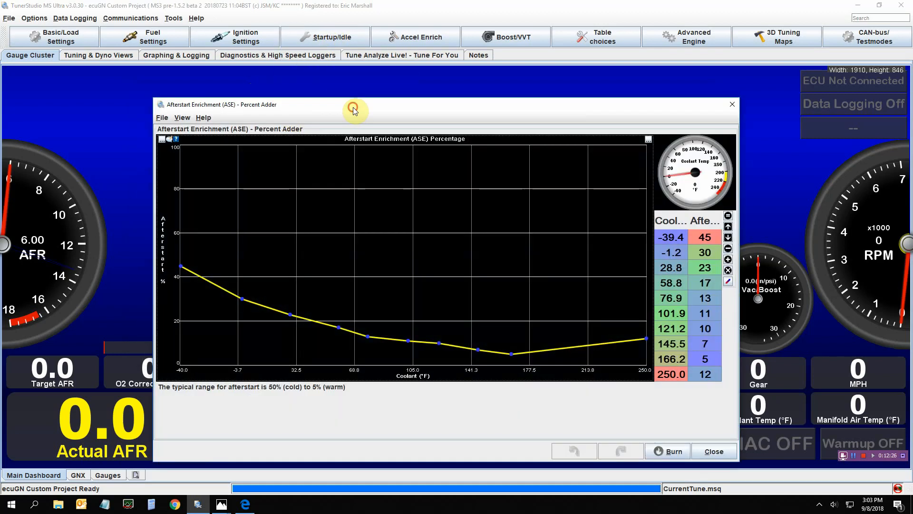
drag(344, 101, 234, 90)
Open Warmup Enrichment (WUE) beside the ASE curve and resize the ASE window to fit both
click(333, 37)
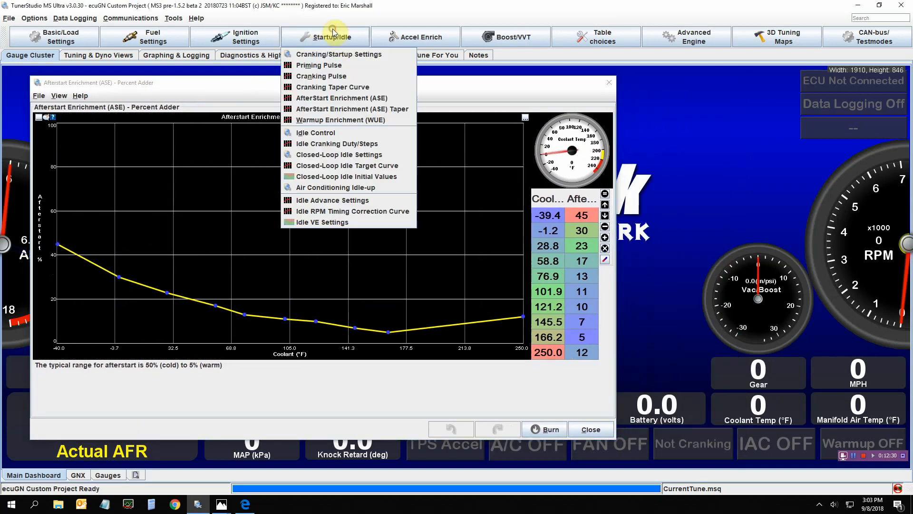
click(315, 120)
drag(357, 139, 558, 109)
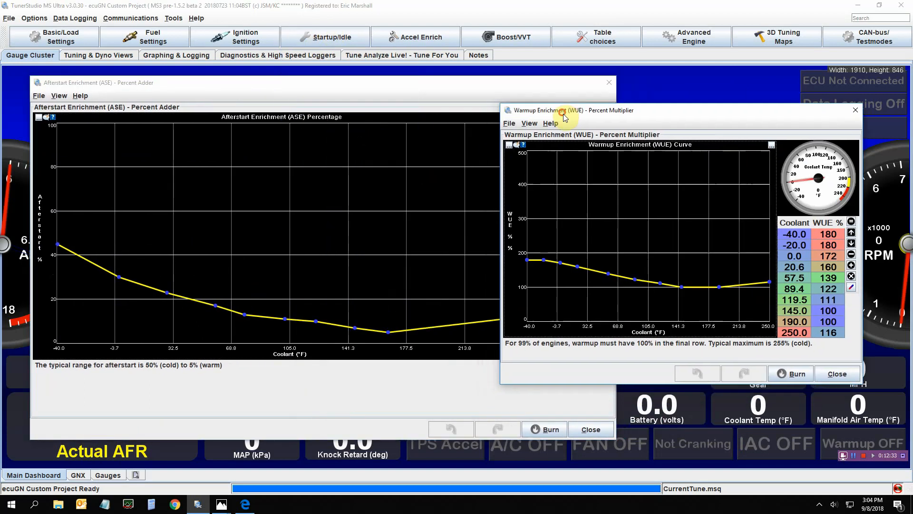
drag(616, 441, 480, 419)
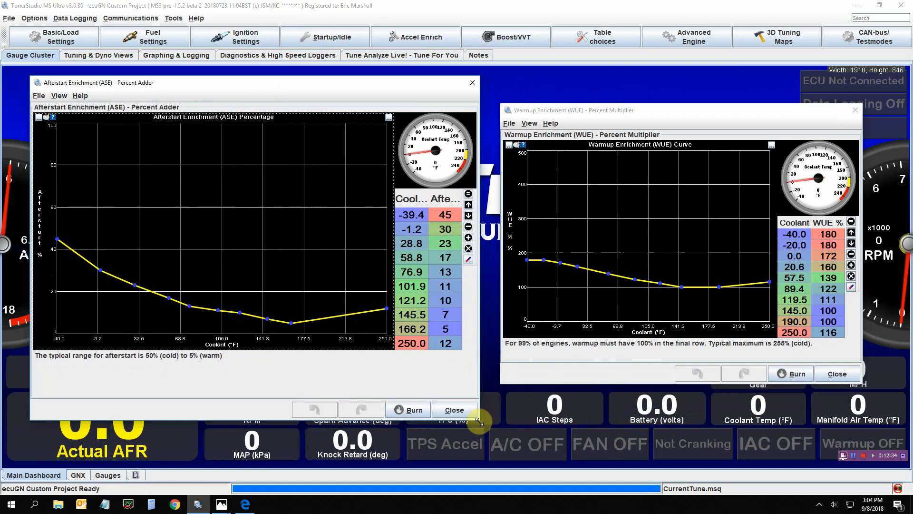
Move the Warmup Enrichment (WUE) window beside the ASE curve and enlarge it
click(620, 101)
drag(621, 101, 603, 74)
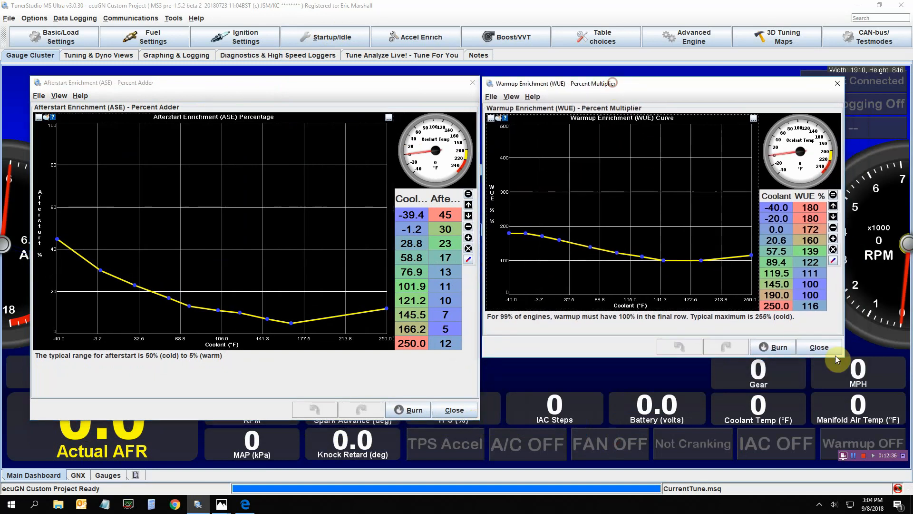
drag(843, 359, 883, 422)
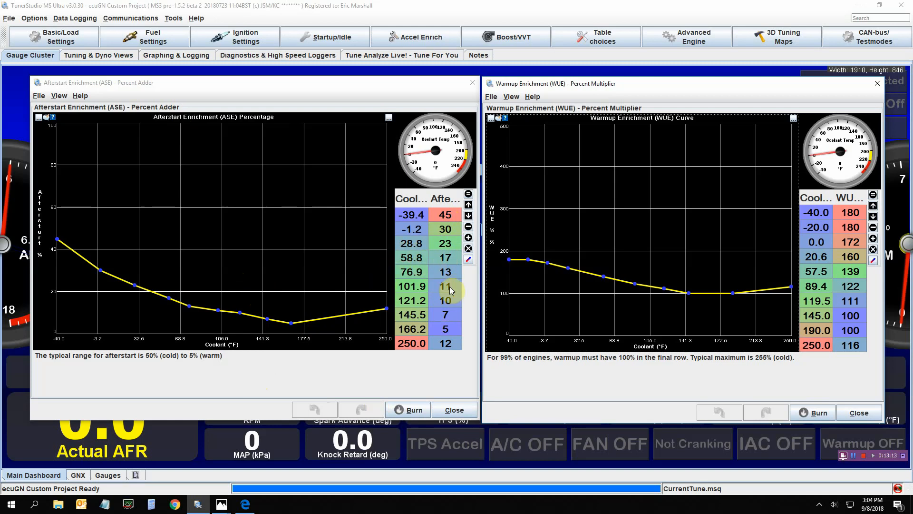
Open the AfterStart Enrichment (ASE) Taper curve, move it over the ASE window to review, then close it
click(330, 38)
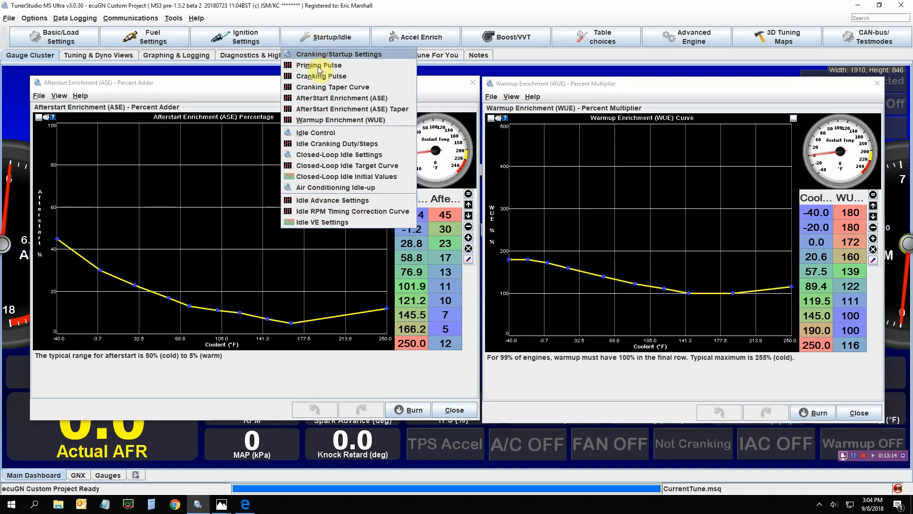
click(321, 109)
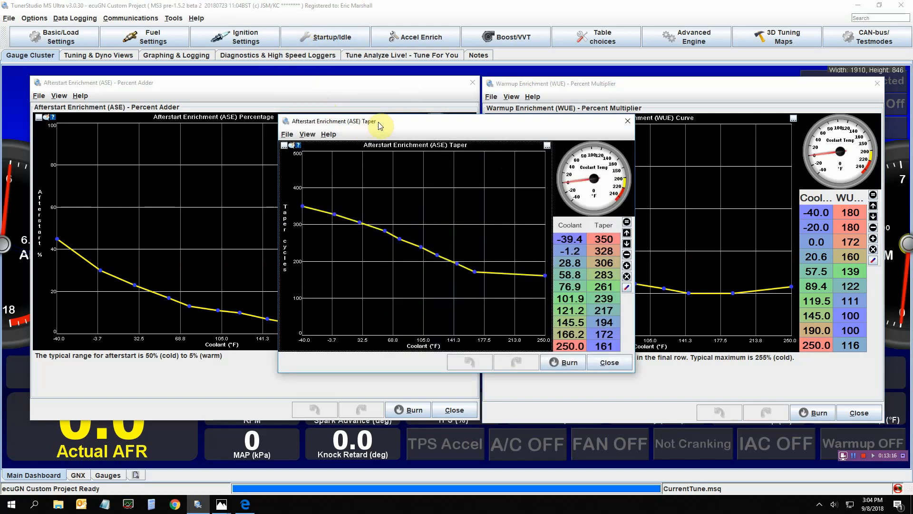
drag(378, 122, 195, 86)
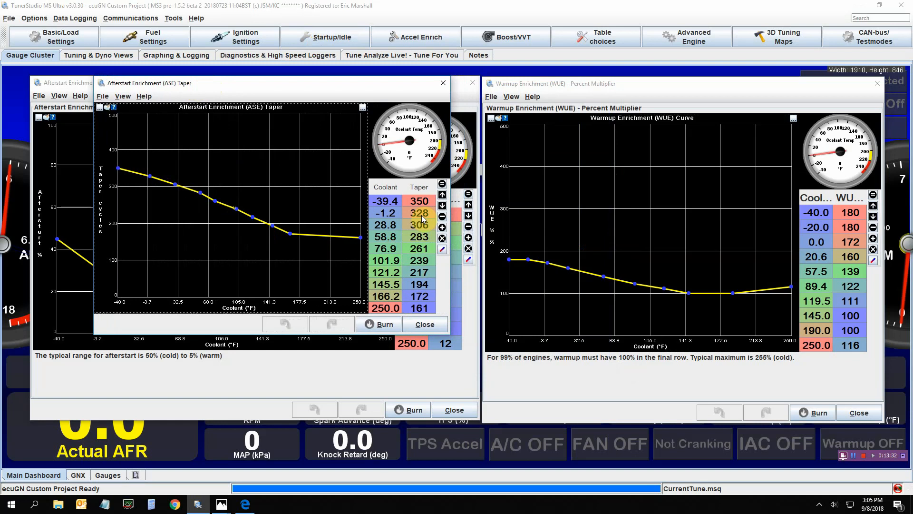
click(416, 327)
Close the ASE curve, recentre the WUE curve, select its 145 and 190 °F points, then close it
click(441, 407)
drag(609, 85, 398, 76)
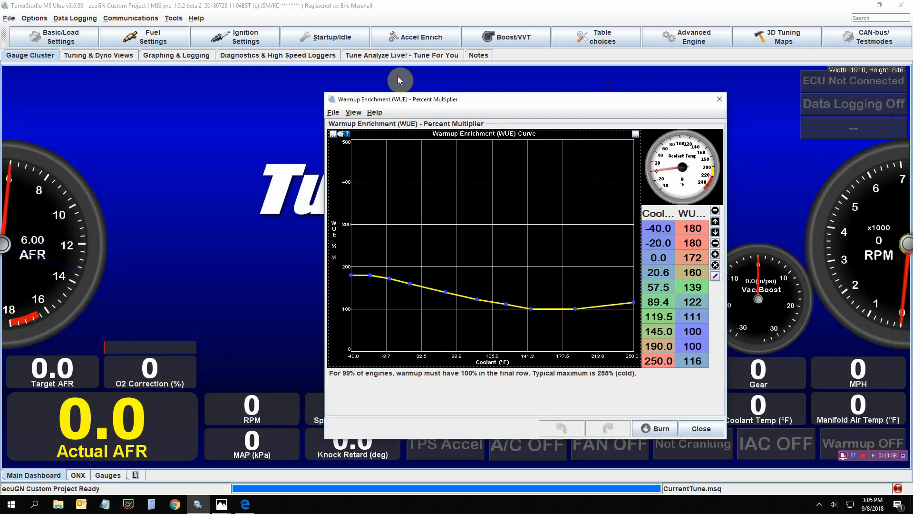
click(335, 38)
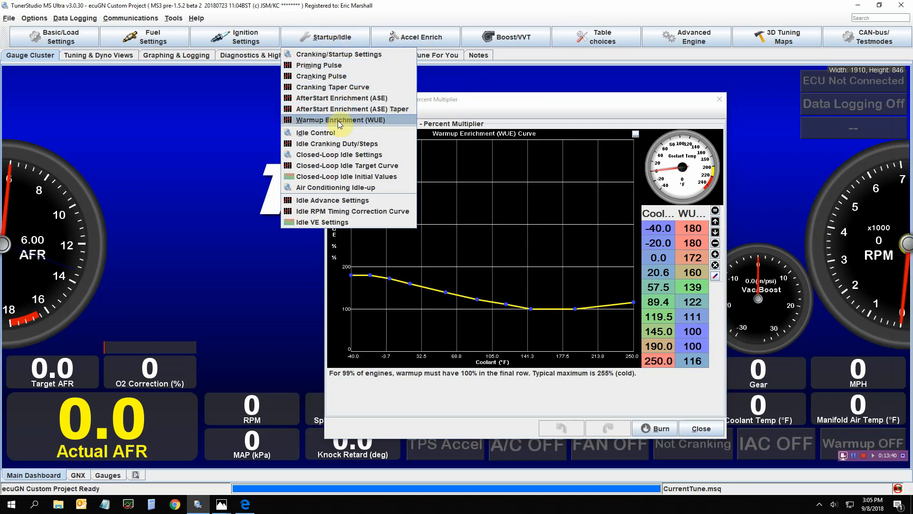
drag(480, 104, 294, 78)
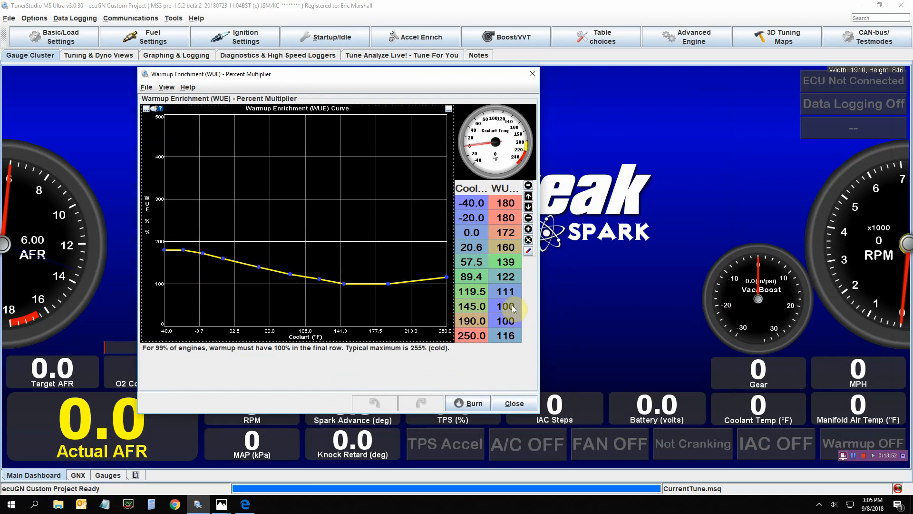
drag(512, 305, 511, 317)
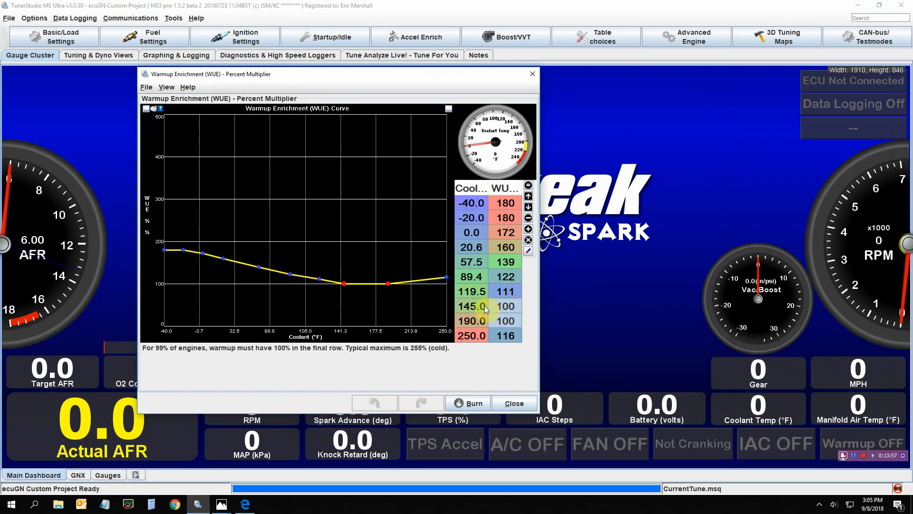
click(514, 403)
Open the Closed-Loop Idle Target Curve to review the target RPMs, then close it
click(312, 39)
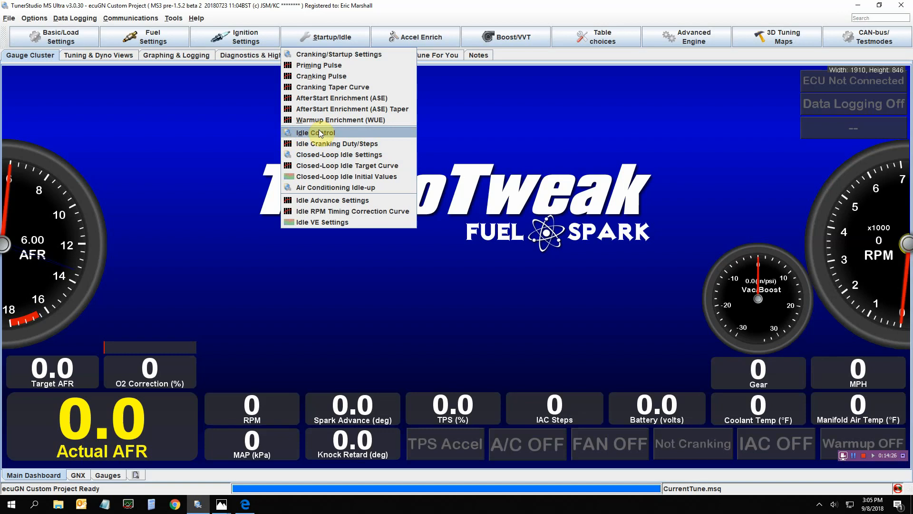
click(328, 166)
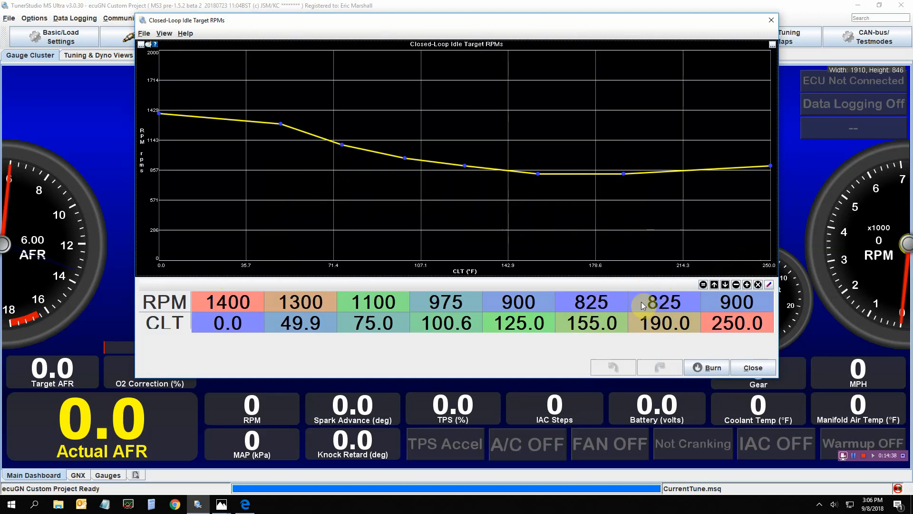
click(749, 367)
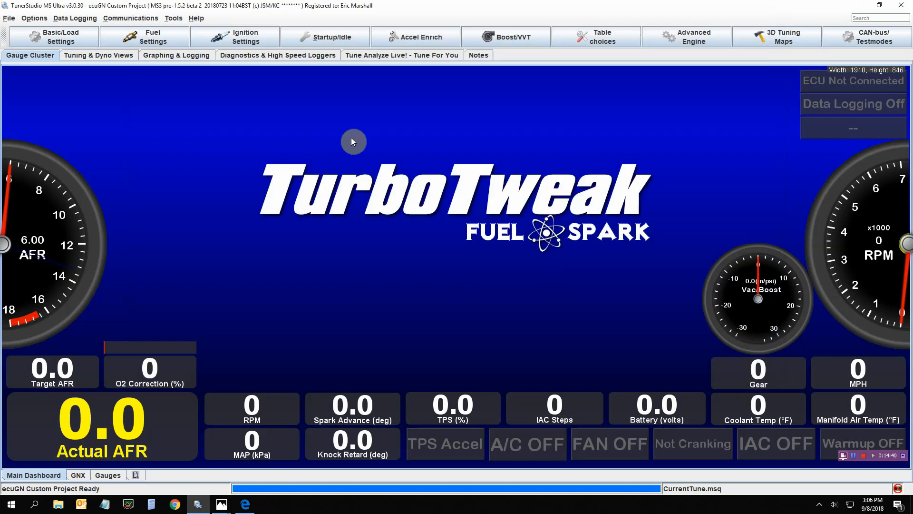
Open the Idle Cranking Duty/Steps curve, widen and reposition it to review, then close it
click(296, 34)
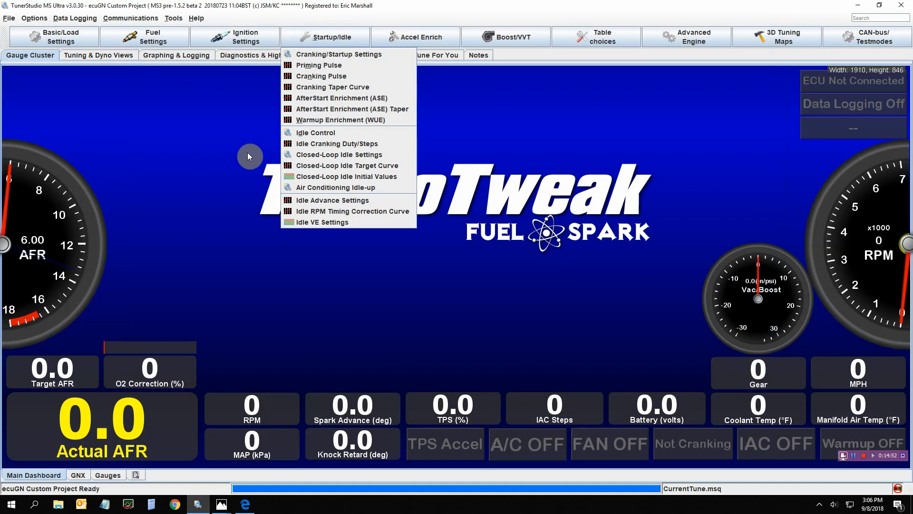
click(291, 144)
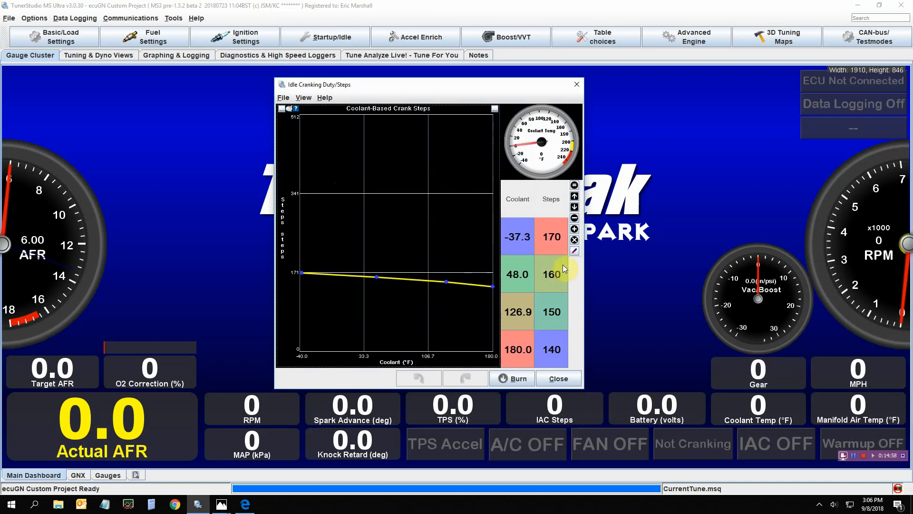
drag(584, 280, 684, 286)
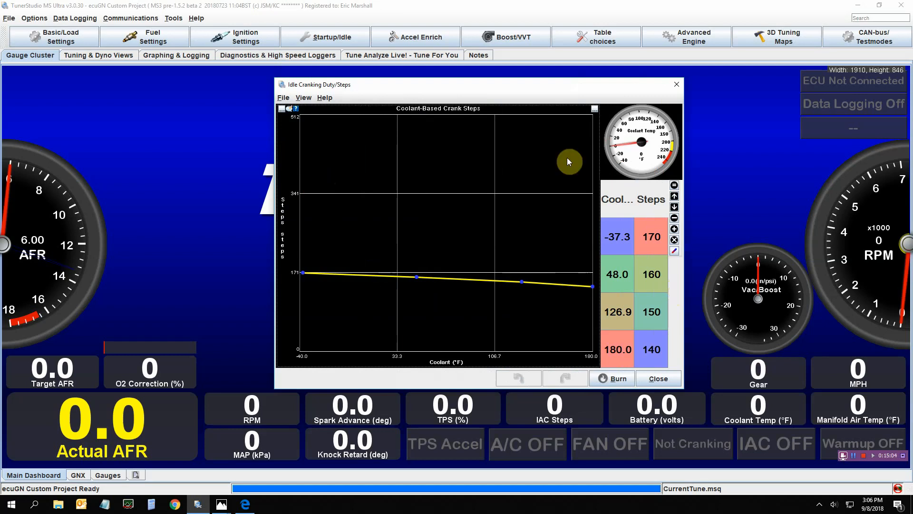
drag(542, 89, 459, 88)
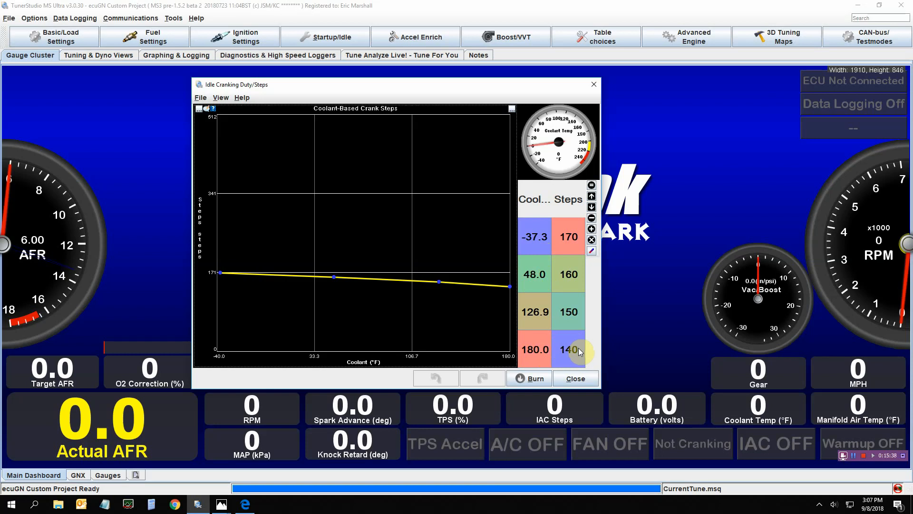
click(577, 379)
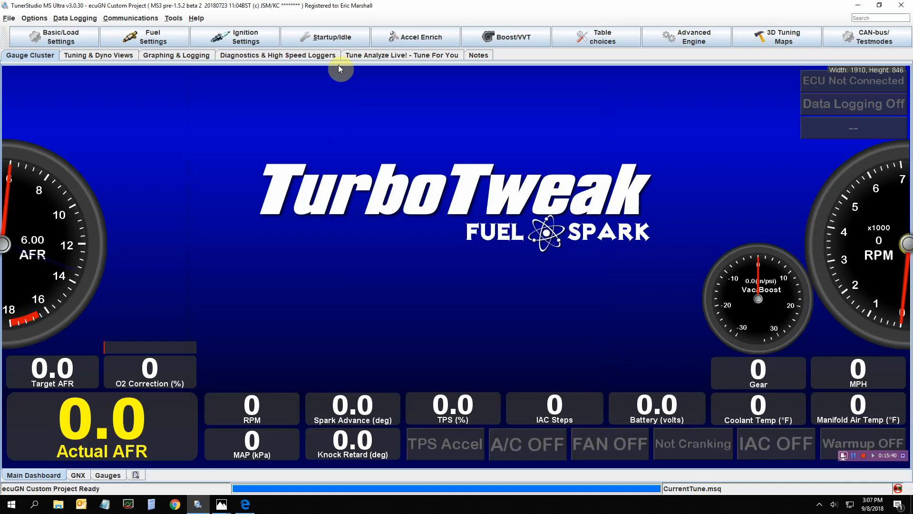
Open Closed-Loop Idle Settings to review the valve steps and PID gains, then close it
click(323, 40)
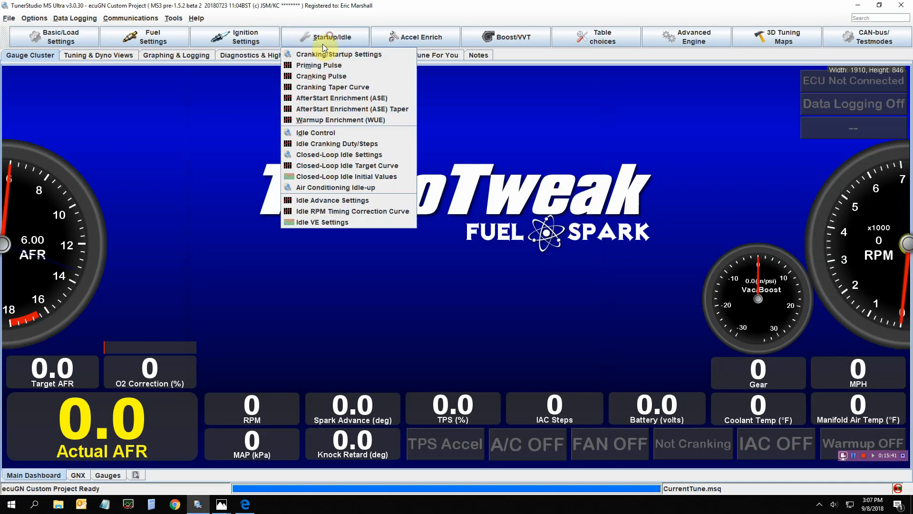
click(288, 155)
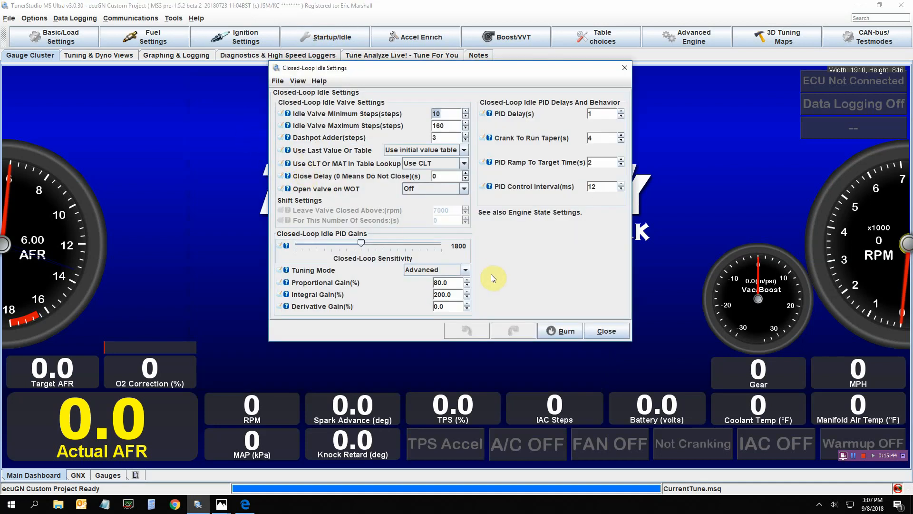
click(601, 330)
Open the Closed-Loop Idle Initial Values table and position it for review
click(332, 38)
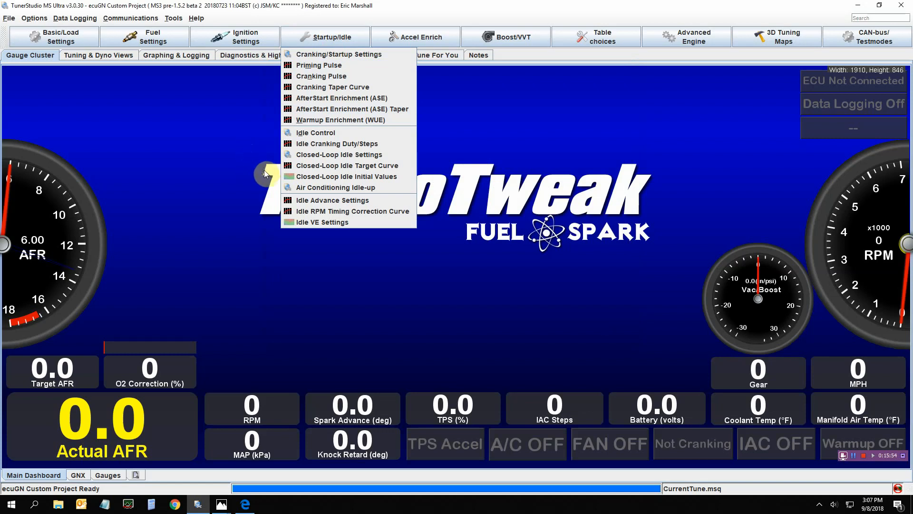
click(299, 181)
drag(319, 90, 307, 79)
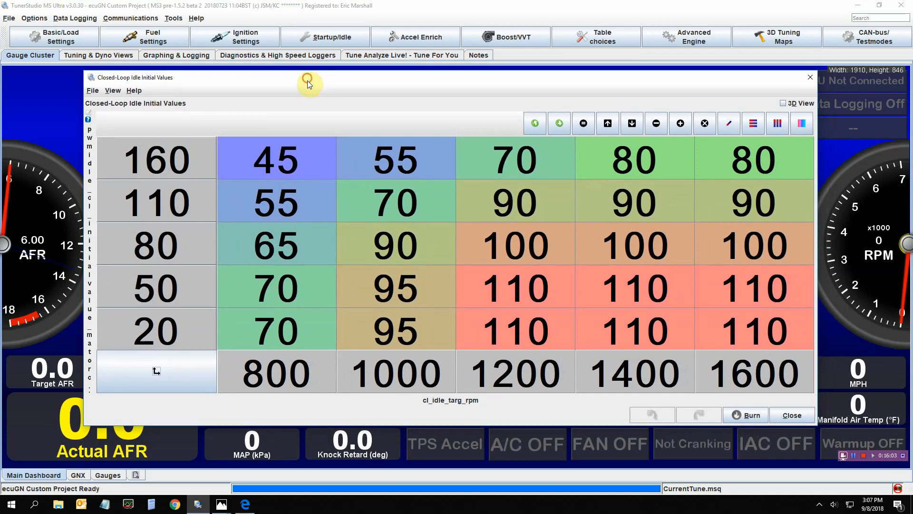
drag(307, 81, 301, 84)
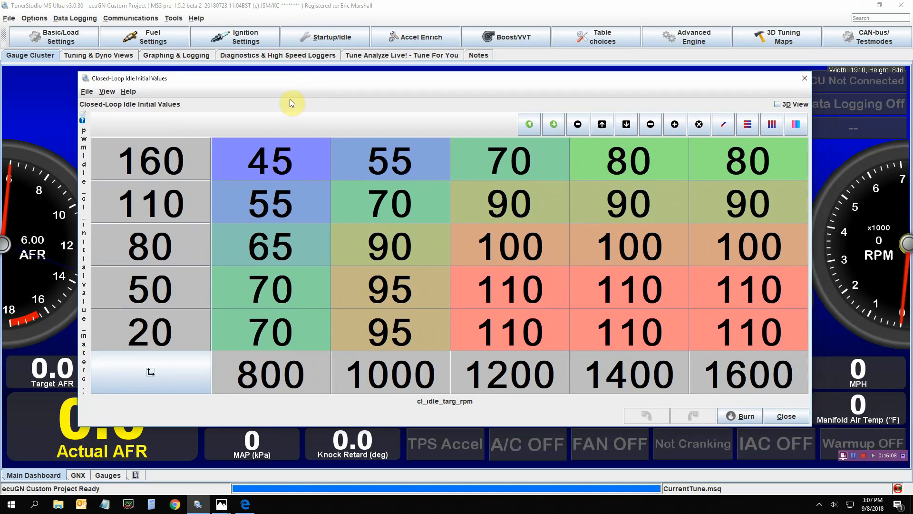
Reopen the Idle Cranking Duty/Steps curve to compare with the initial values, then close both windows
click(325, 37)
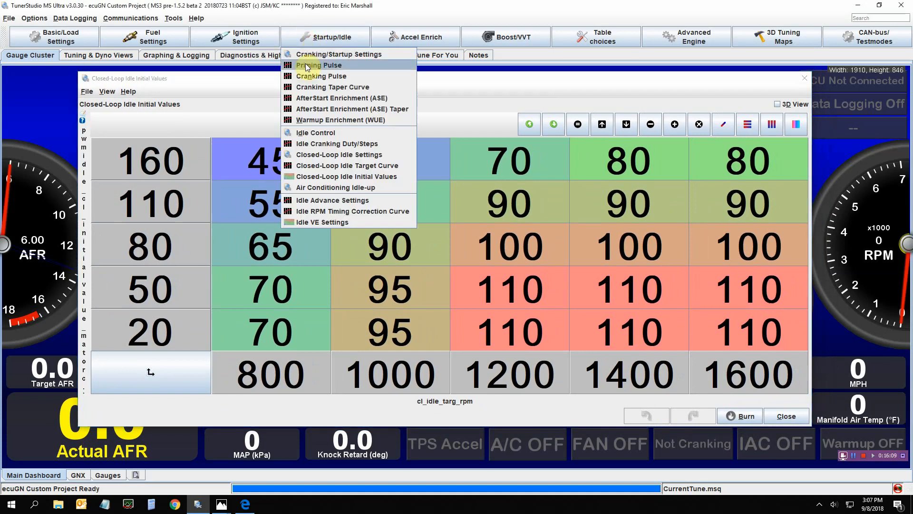
click(330, 144)
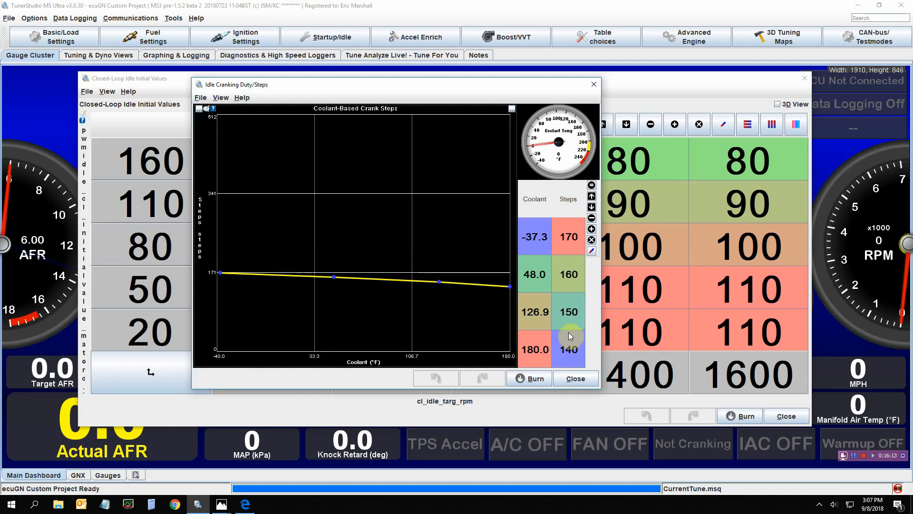
click(576, 379)
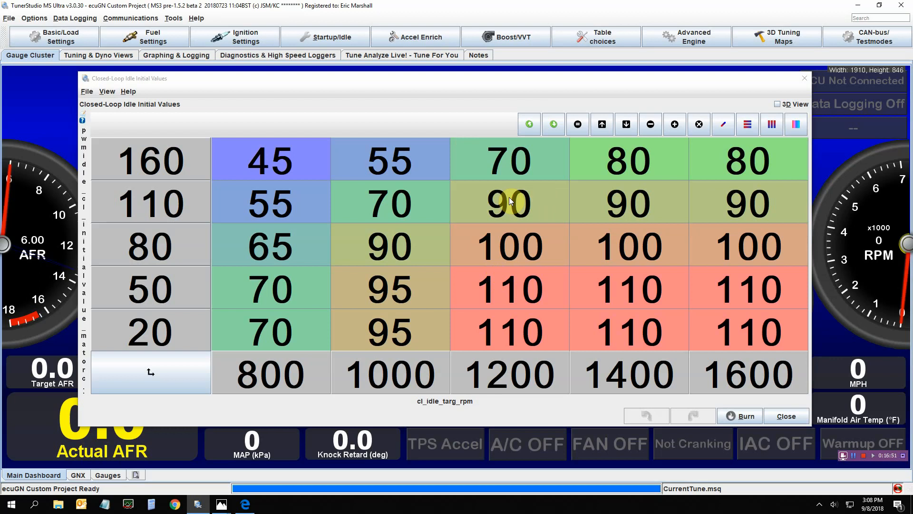
click(493, 82)
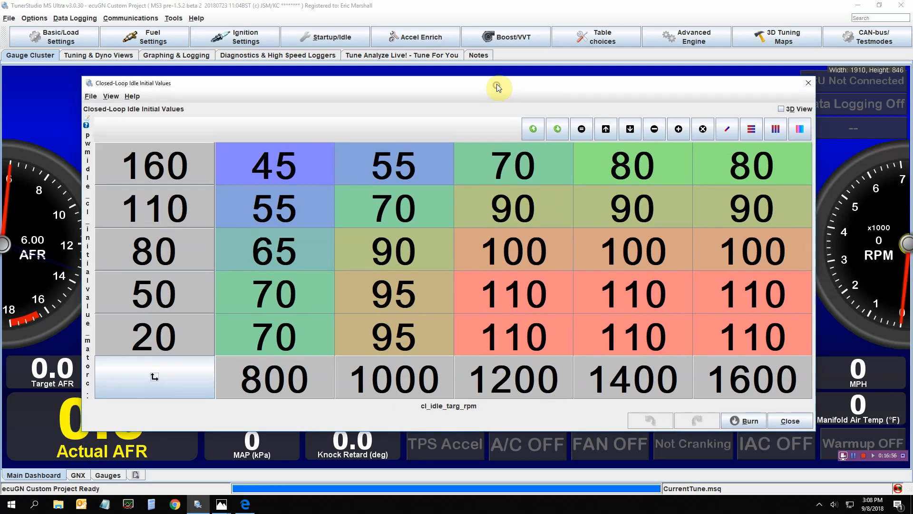
drag(497, 86, 496, 83)
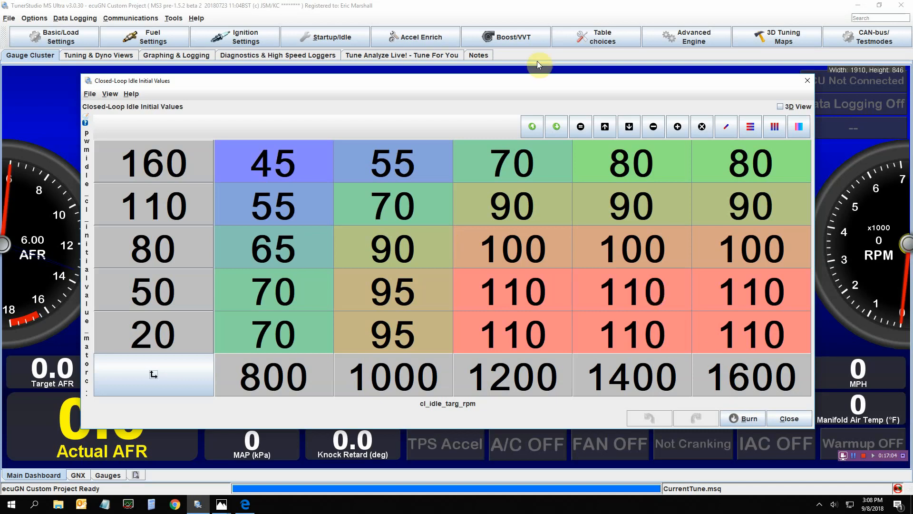
click(789, 420)
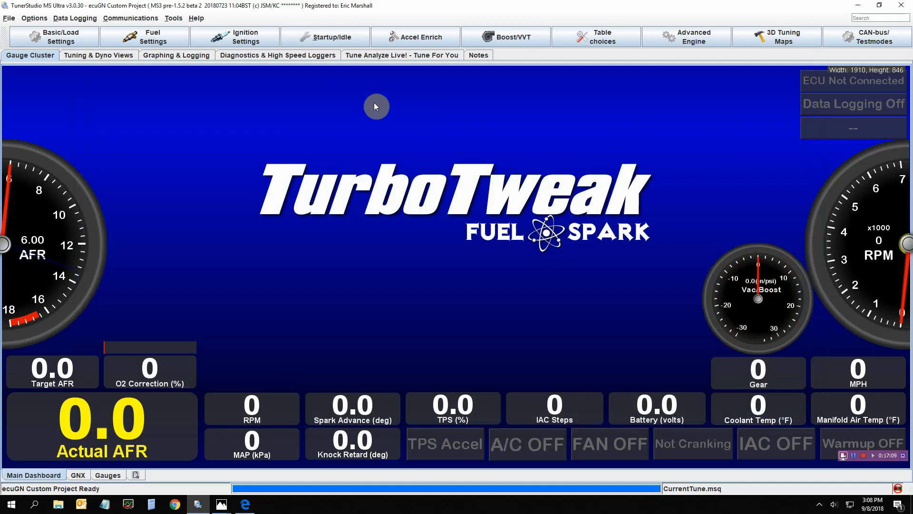
Open Air Conditioning Idle-Up settings to review idle-up steps and target RPM adder, then close it
click(322, 40)
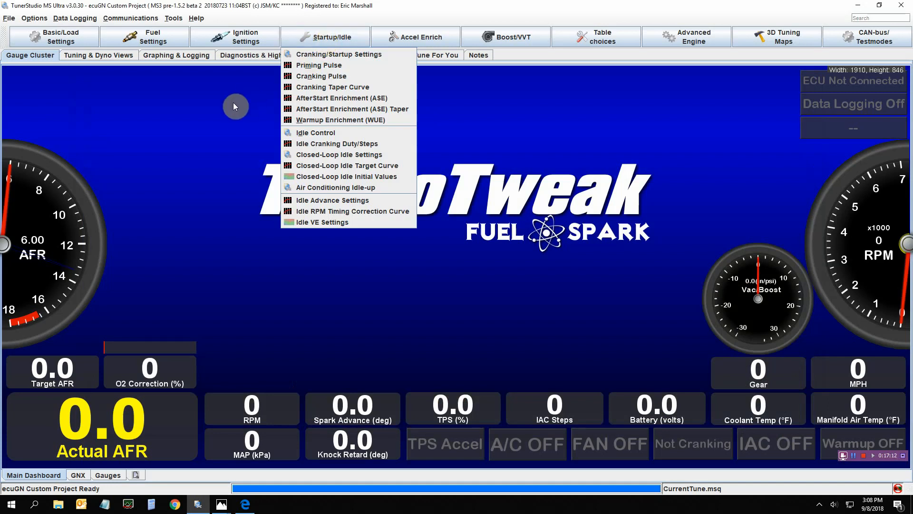
click(287, 187)
drag(296, 83, 379, 90)
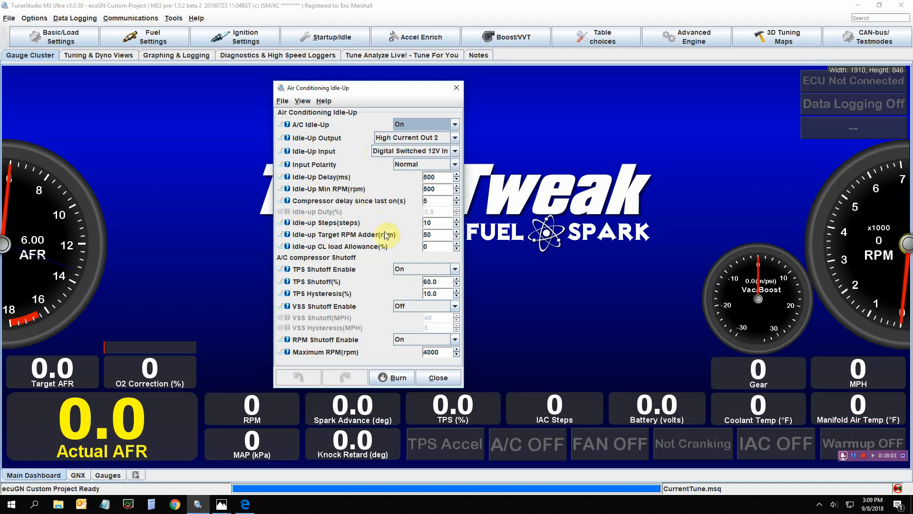
click(439, 223)
double_click(438, 223)
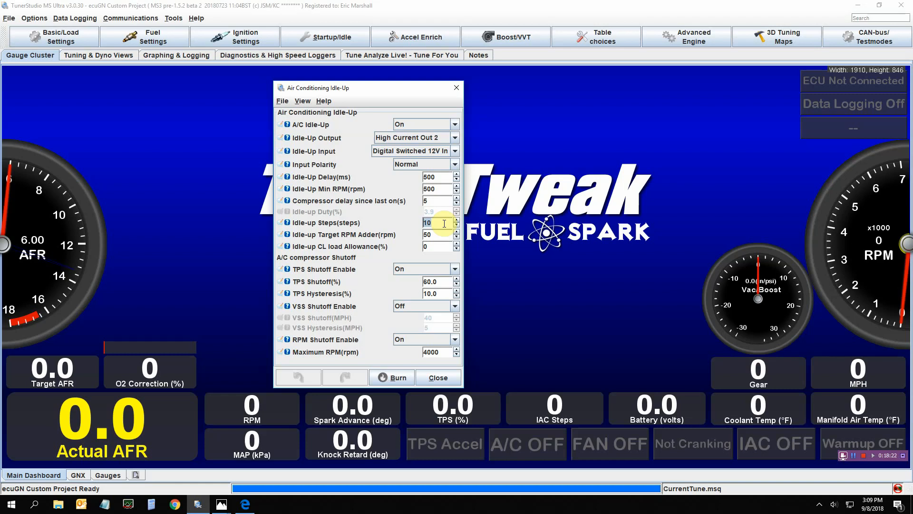
click(435, 236)
click(443, 281)
click(434, 381)
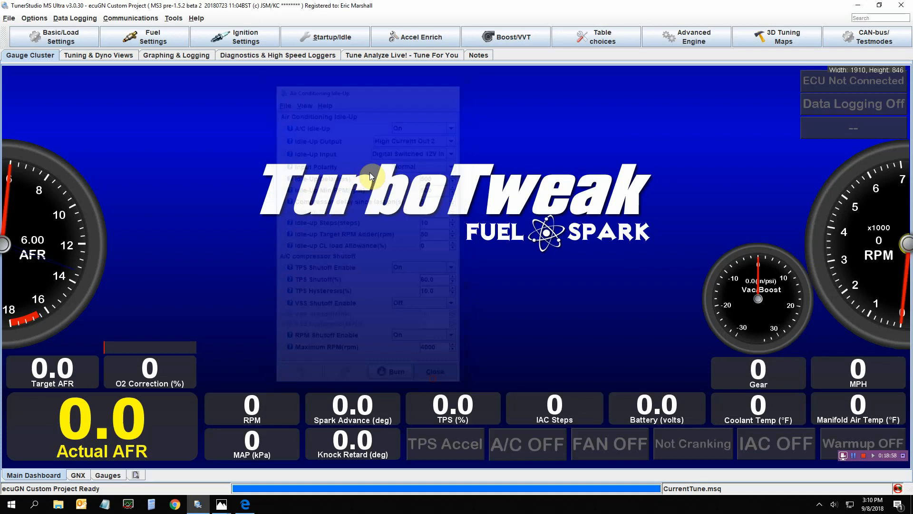
Open Idle Advance Settings to review idle advance and RPM timing correction options
click(310, 41)
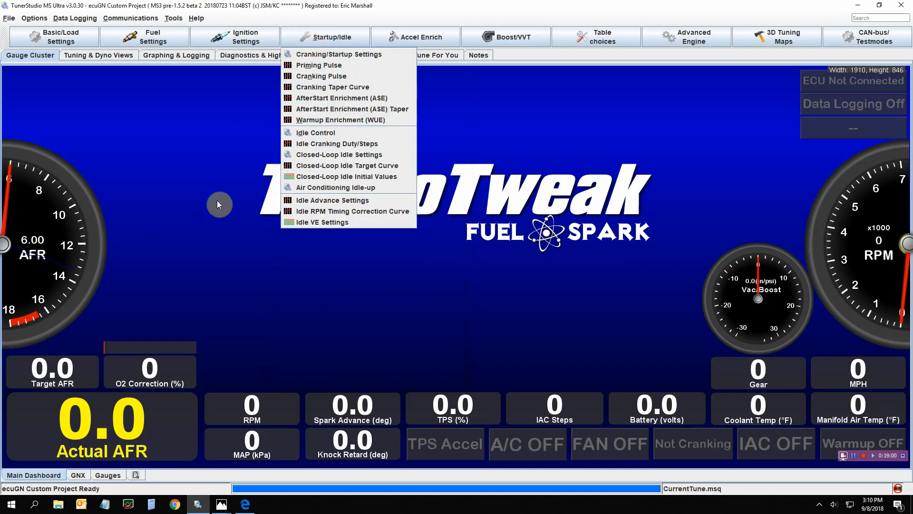
click(341, 200)
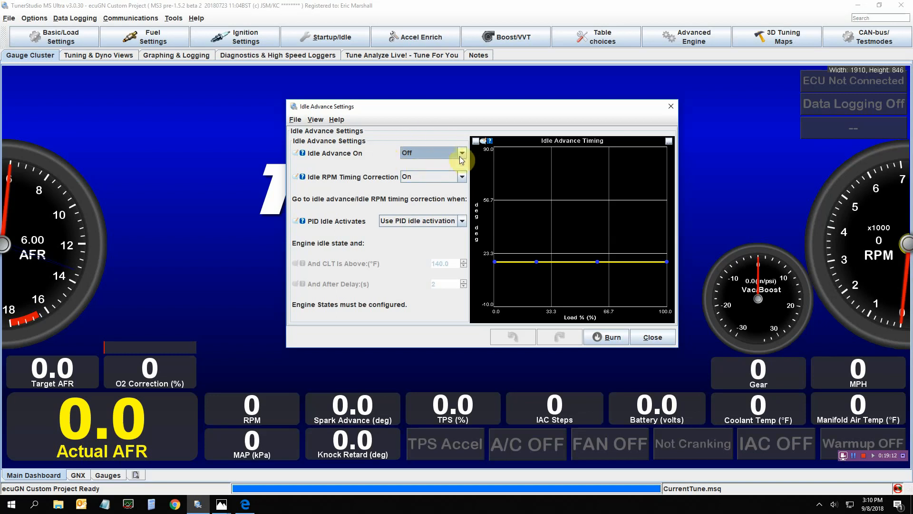
Open Ignition Table 1 to compare its low-load timing with idle advance, then close it and the Idle Advance Settings
click(238, 37)
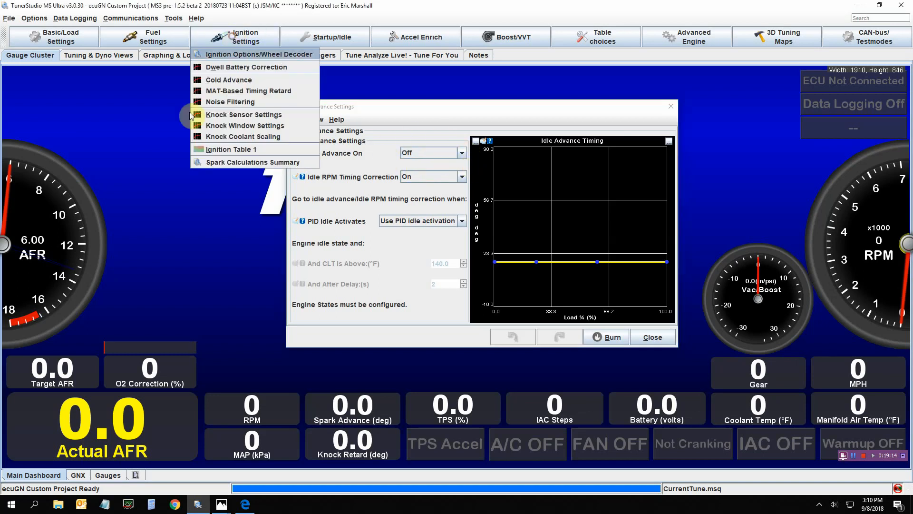
click(202, 148)
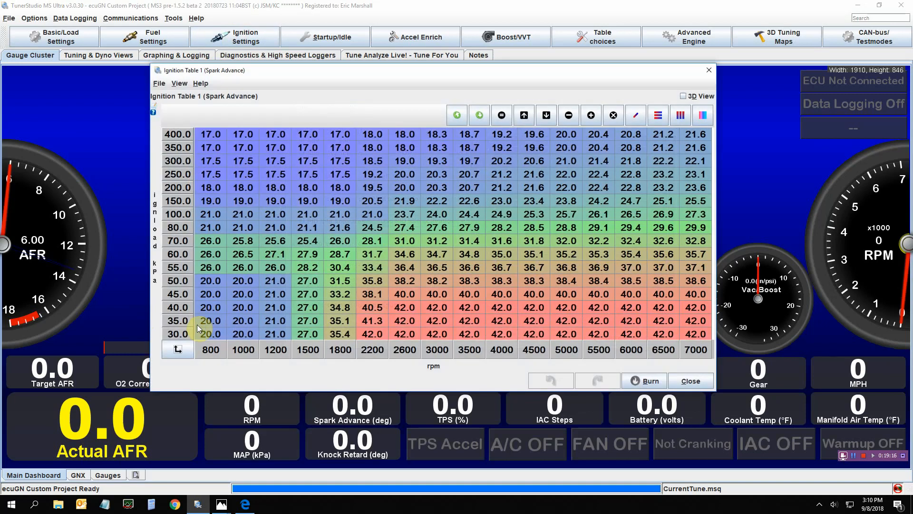
click(691, 381)
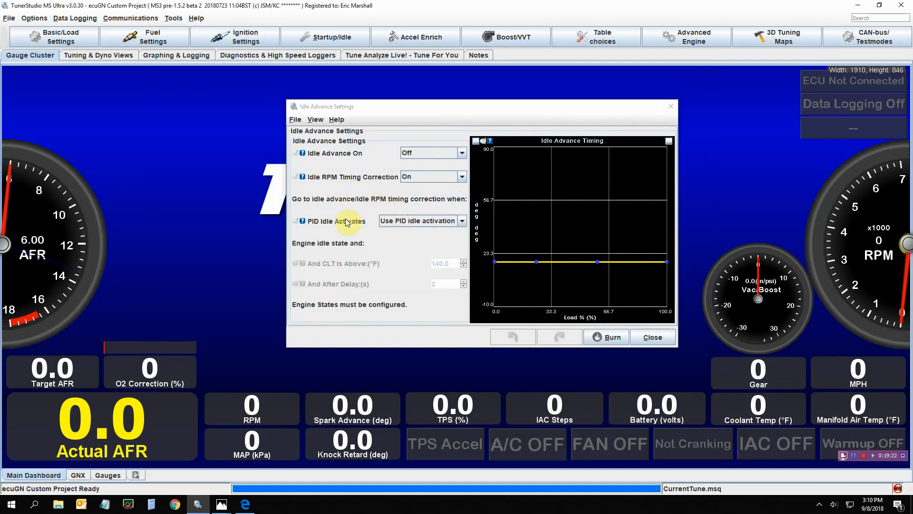
click(652, 338)
Open the Idle RPM Timing Correction Curve to review timing delta against RPM delta, then close it
click(256, 40)
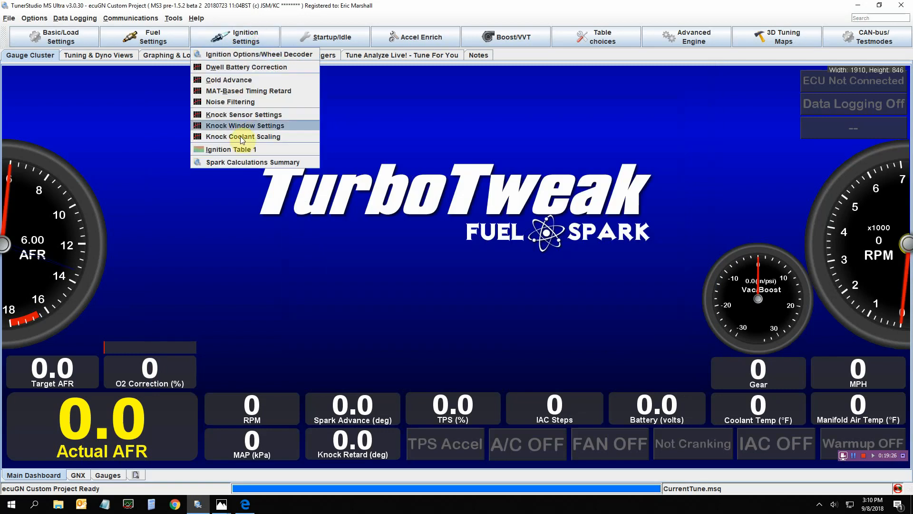
click(289, 38)
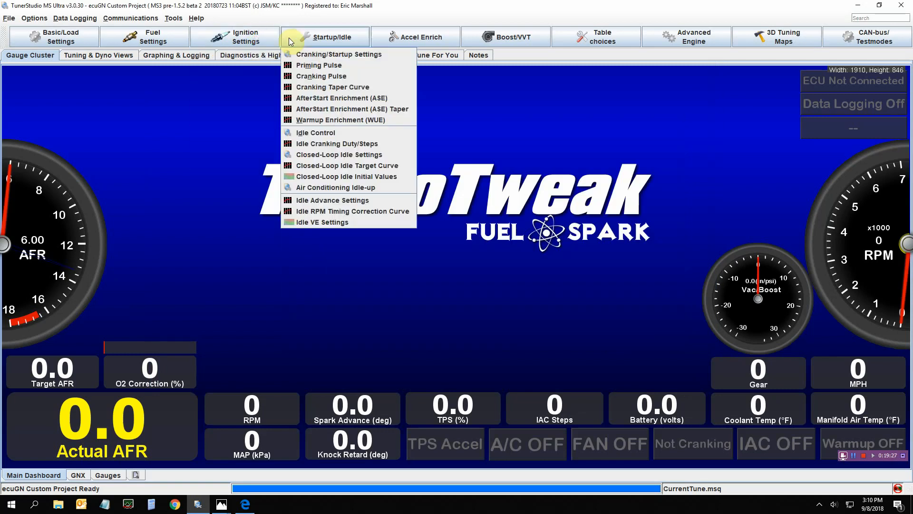
click(349, 210)
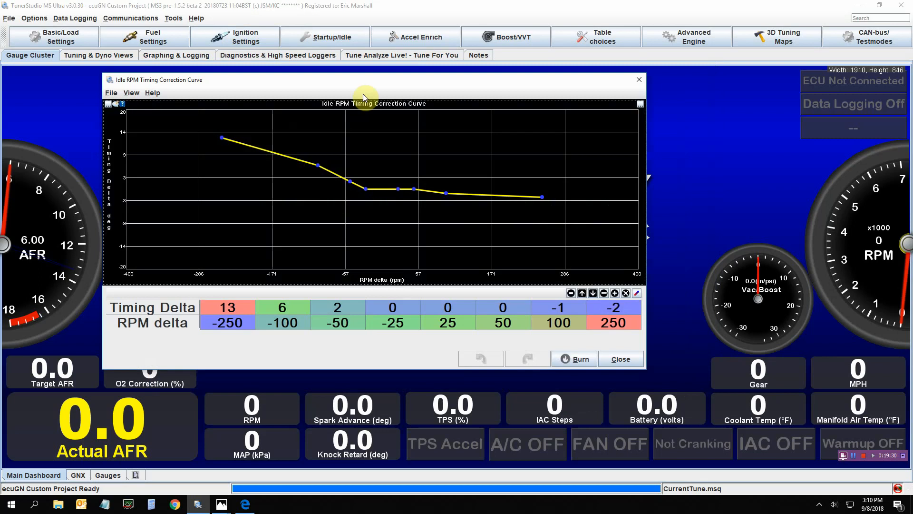
drag(358, 79, 391, 83)
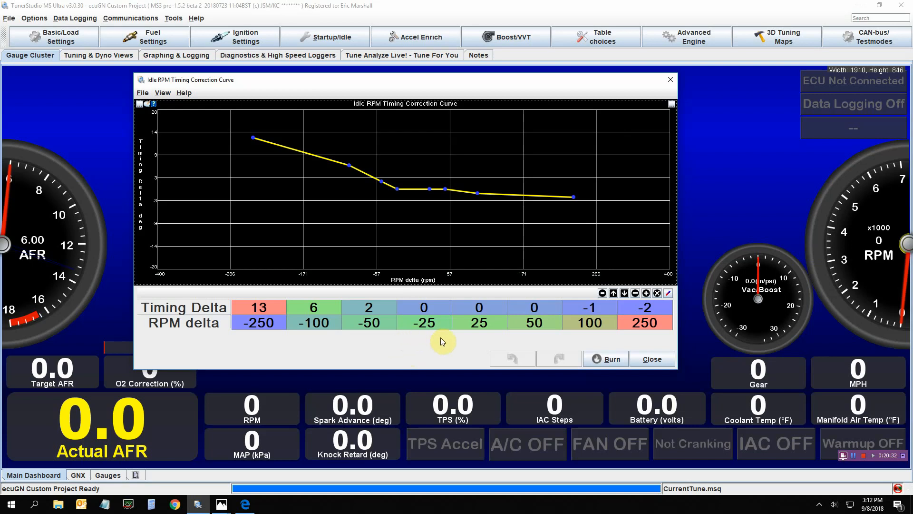
click(651, 359)
Open the Idle VE settings to review the idle VE tables, then close the window
click(331, 39)
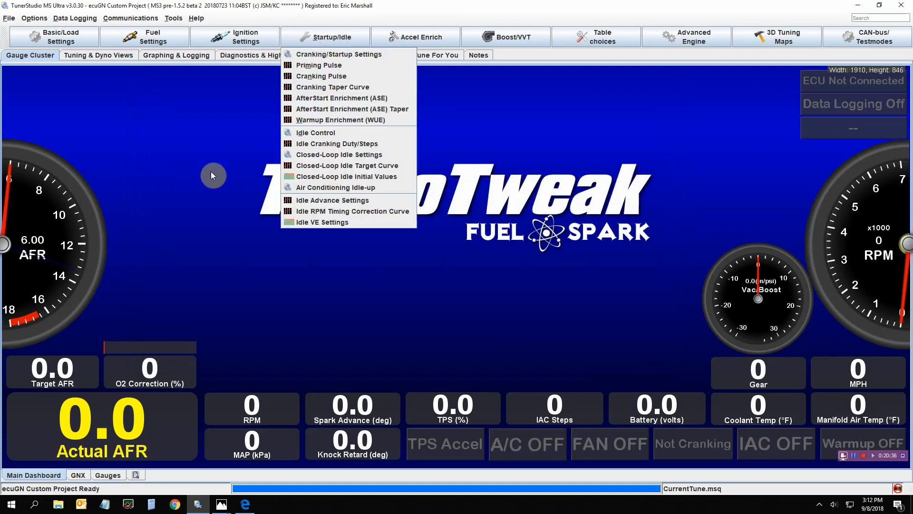
click(295, 224)
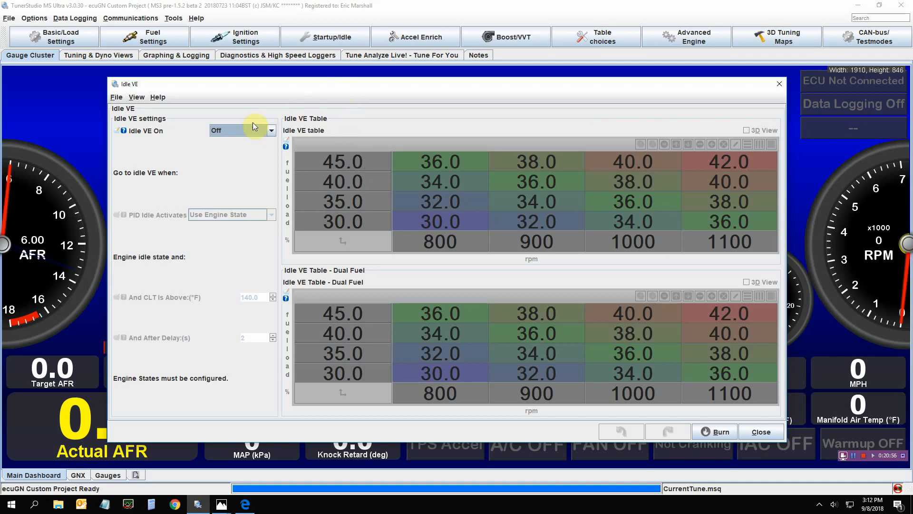
click(753, 433)
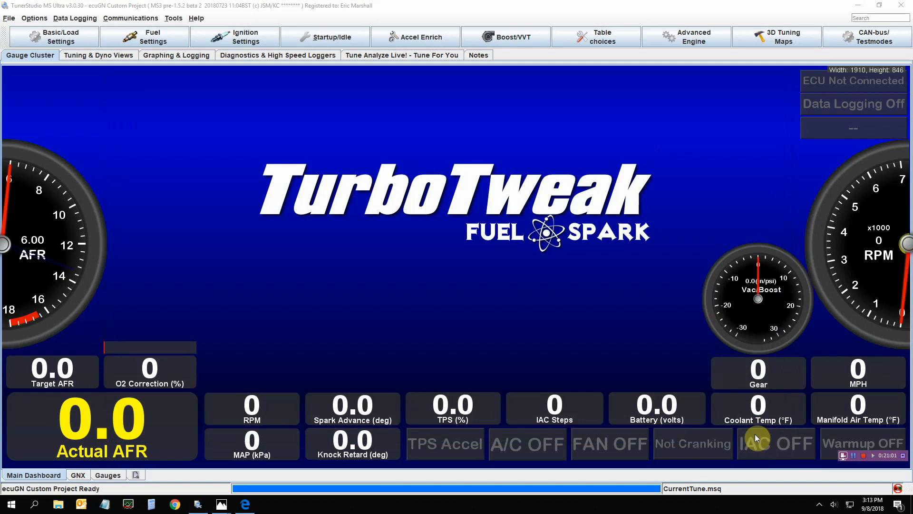